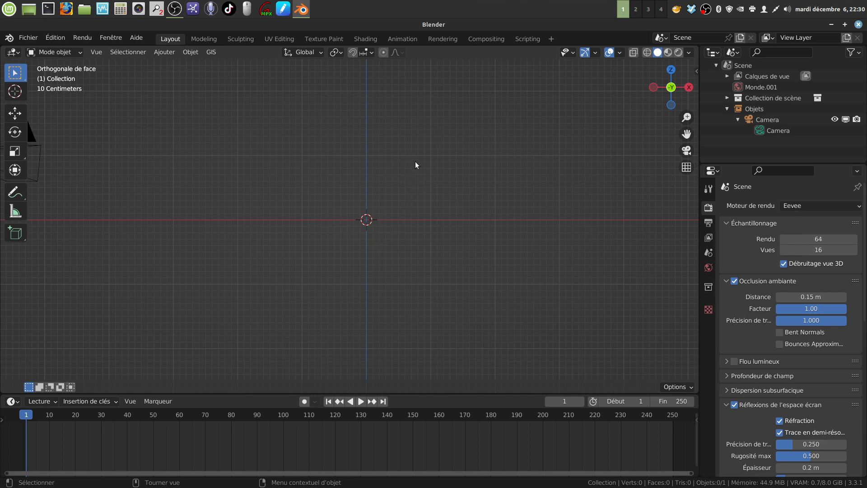
Step: Set the scene's temperature unit to Celsius
click(709, 252)
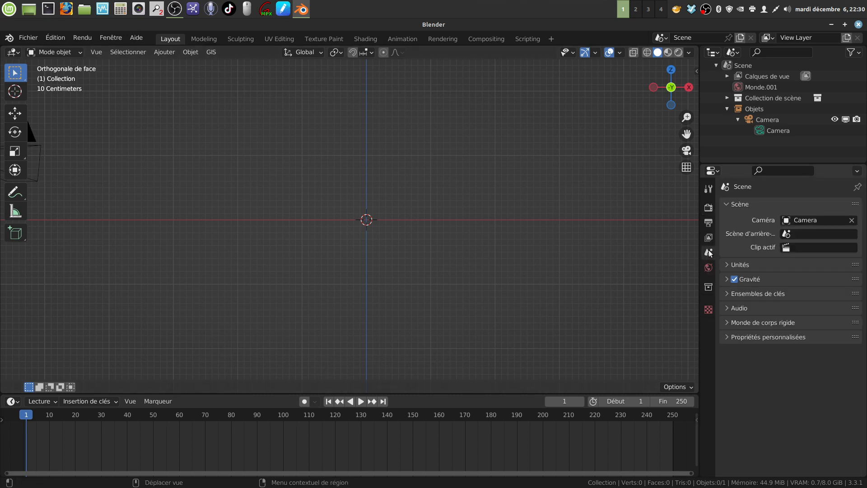
click(728, 265)
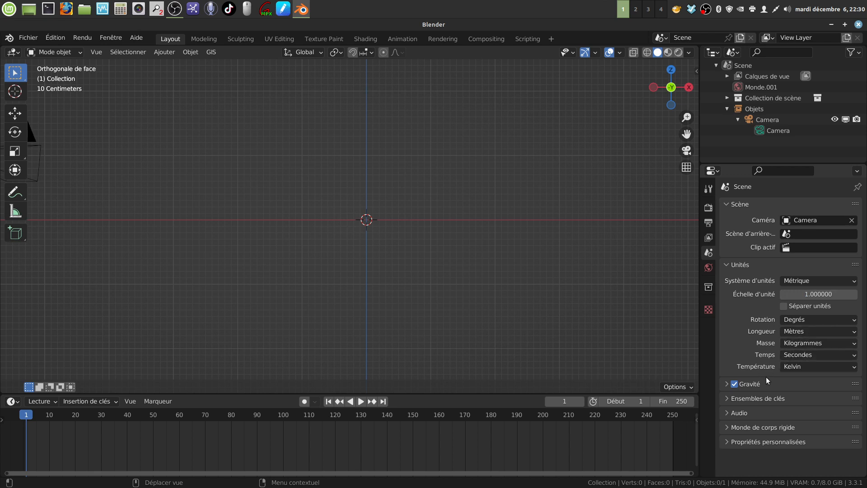
click(854, 368)
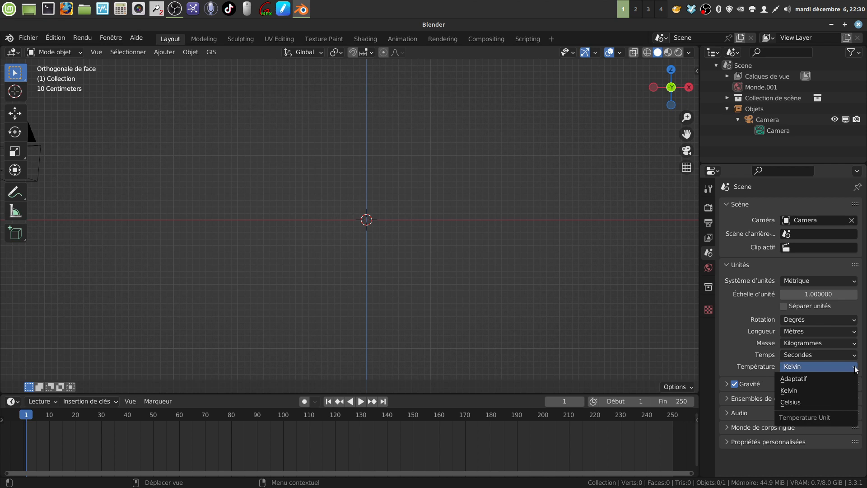
click(802, 403)
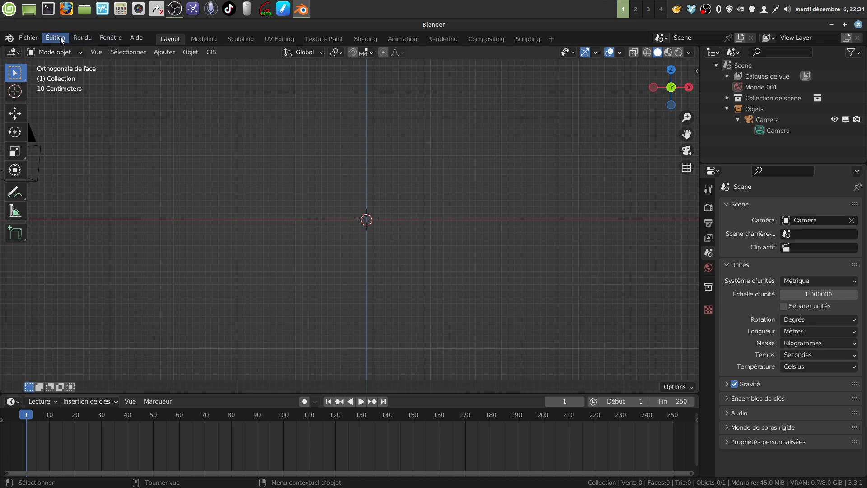
Step: Add a cube mesh to the scene at the origin
click(166, 52)
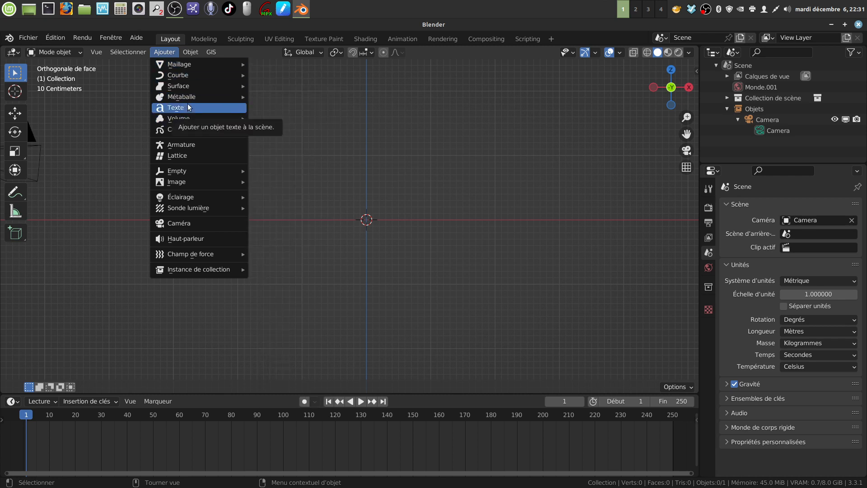
mouse_move(184, 67)
click(269, 75)
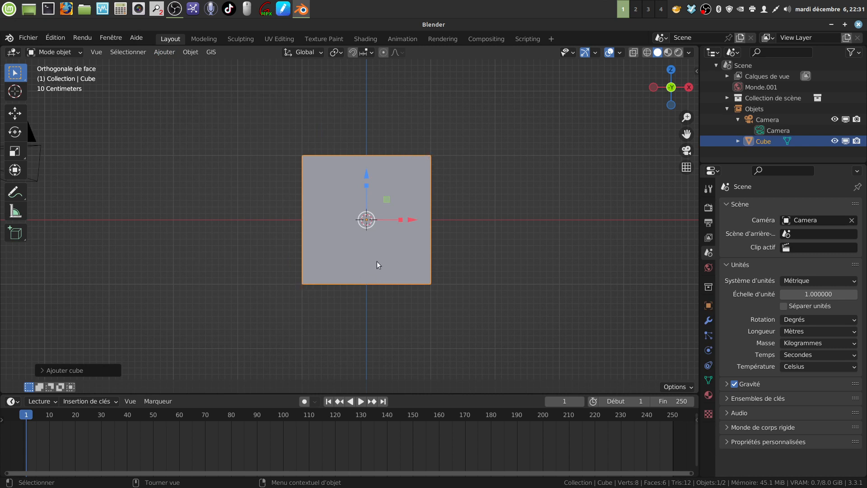
Step: Display the cube's transform values and scale it in object mode along X to about 0.363
middle_drag(379, 265, 586, 171)
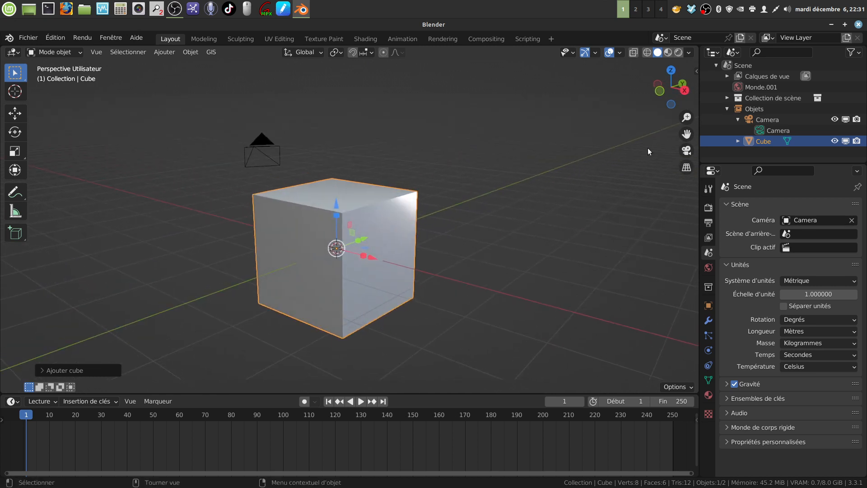
key(n)
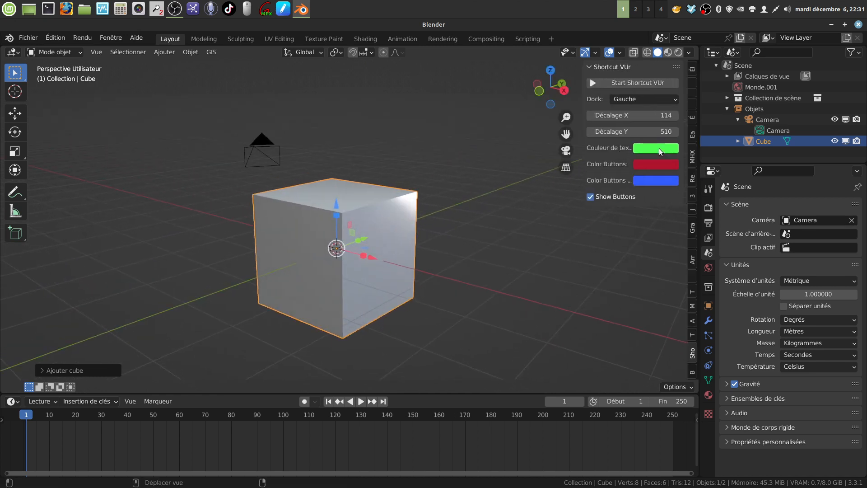
click(692, 70)
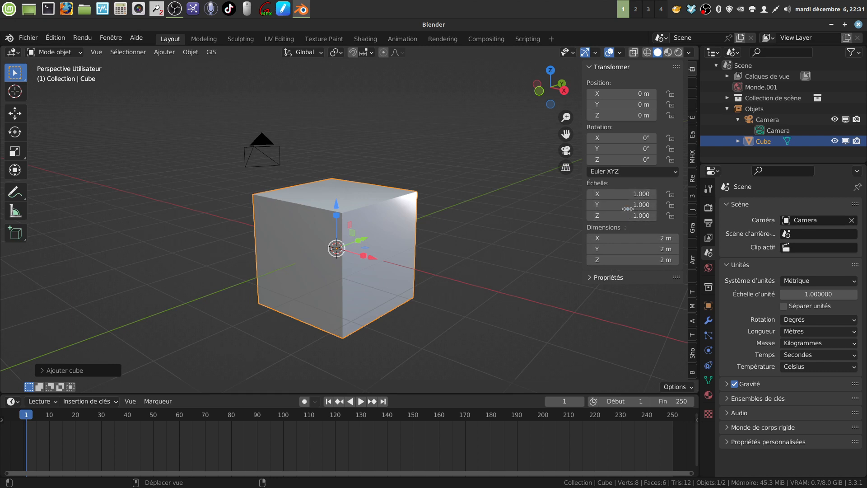
middle_drag(474, 231, 414, 262)
drag(361, 258, 339, 255)
middle_drag(396, 257, 419, 243)
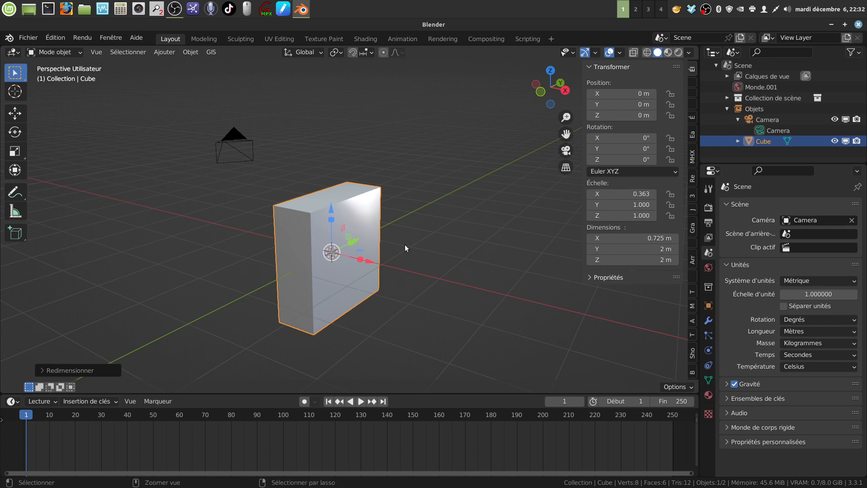
Step: Apply all transformations to the narrowed cube
key(ctrl+a)
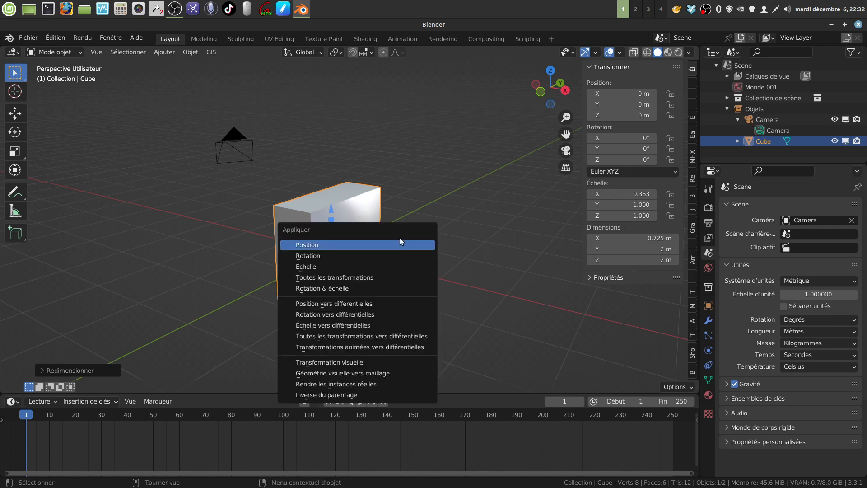
click(378, 277)
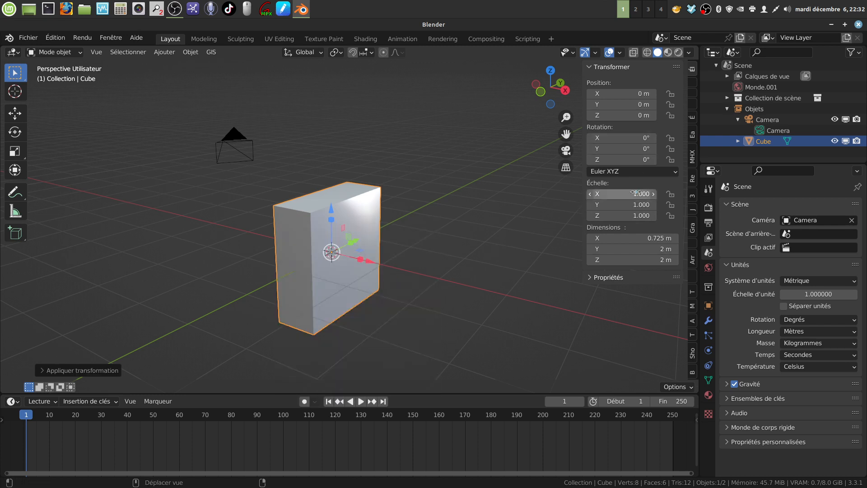
middle_drag(391, 265, 414, 265)
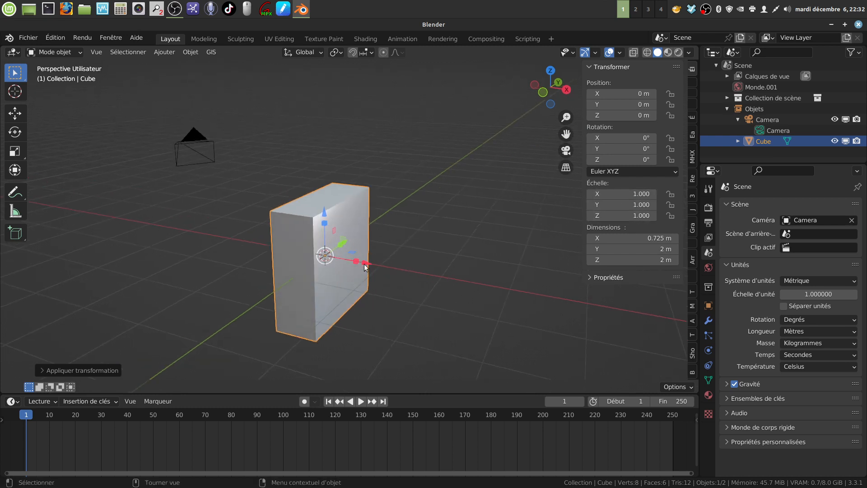
Step: Widen the cube's mesh along X in edit mode to about 2.07 m and return to object mode
key(Tab)
drag(356, 262, 413, 271)
key(Tab)
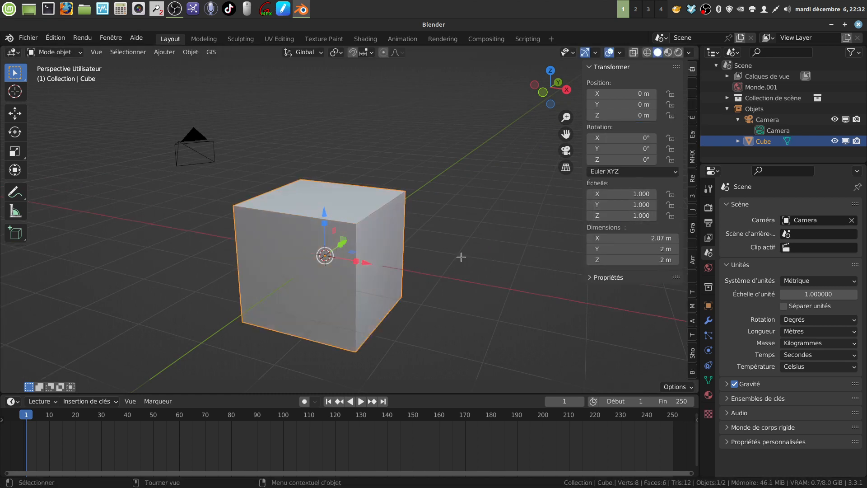
Step: Narrow the cube along X to about 0.87 m wide, with an object X scale of about 0.334
key(Tab)
mouse_move(357, 262)
mouse_down()
mouse_move(327, 256)
mouse_move(375, 275)
mouse_move(340, 259)
mouse_up()
key(Tab)
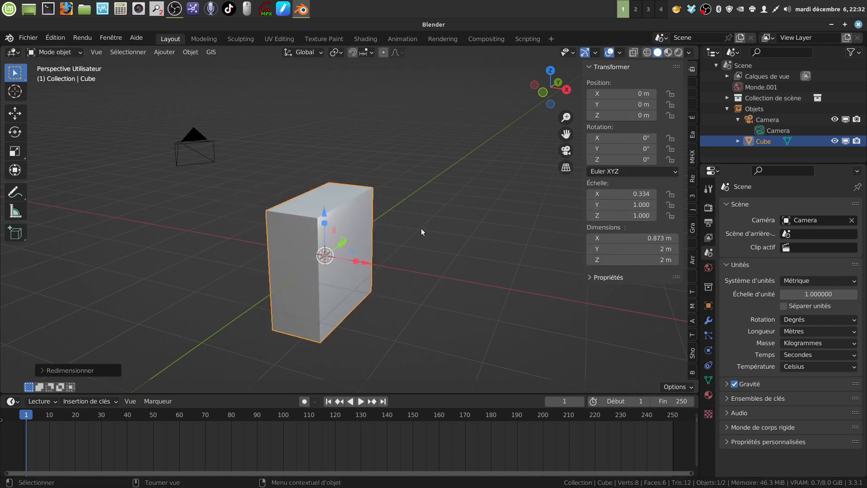
Step: Widen the cube's mesh along X in edit mode to about 1.98 m and go back to object mode
key(Tab)
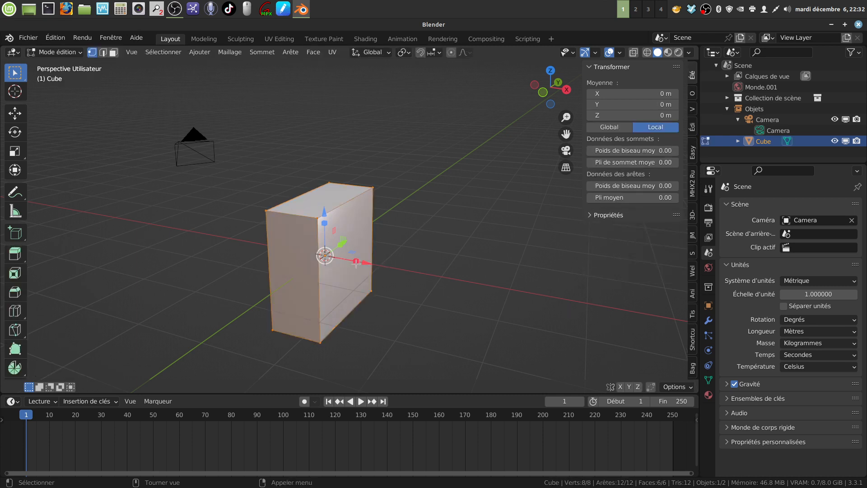
drag(357, 261, 397, 264)
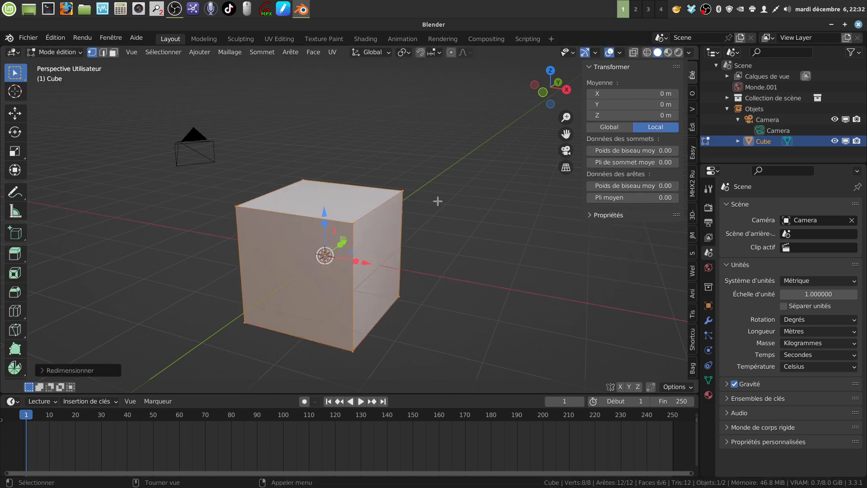
middle_drag(437, 203, 409, 248)
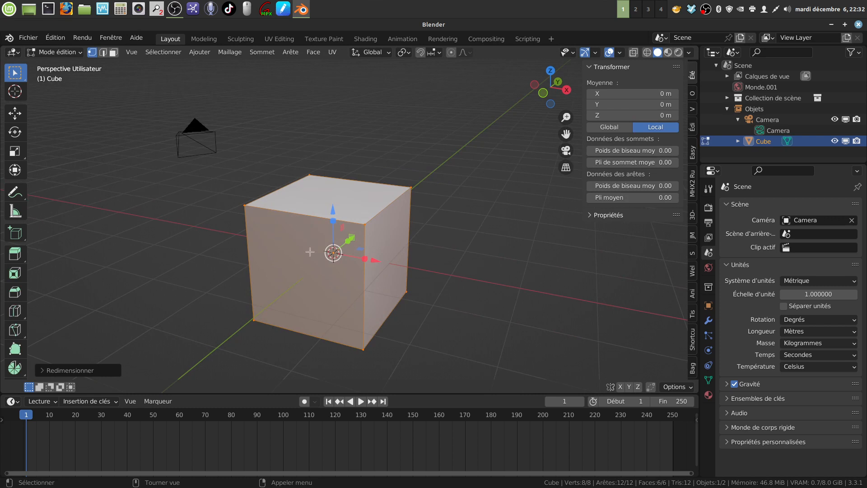
middle_drag(310, 252, 337, 249)
key(Tab)
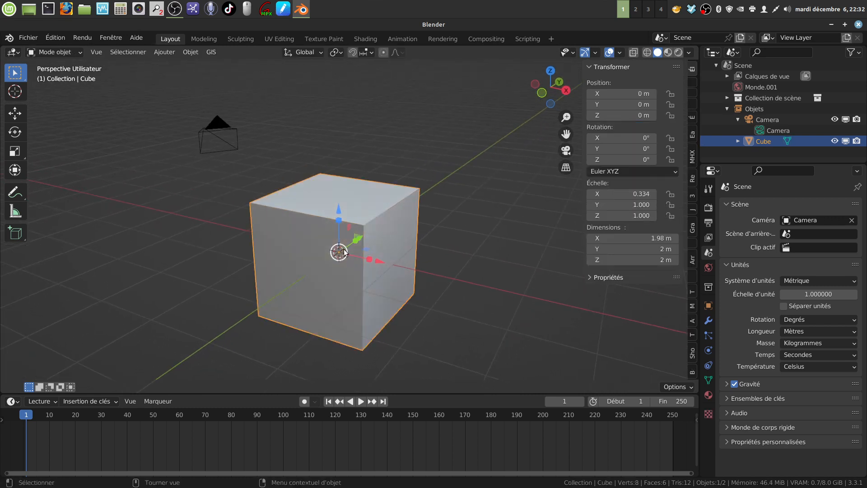
Step: Hide the transform values and scale the cube along X in object mode to about 7.84 m long
scroll(422, 264, down, 2)
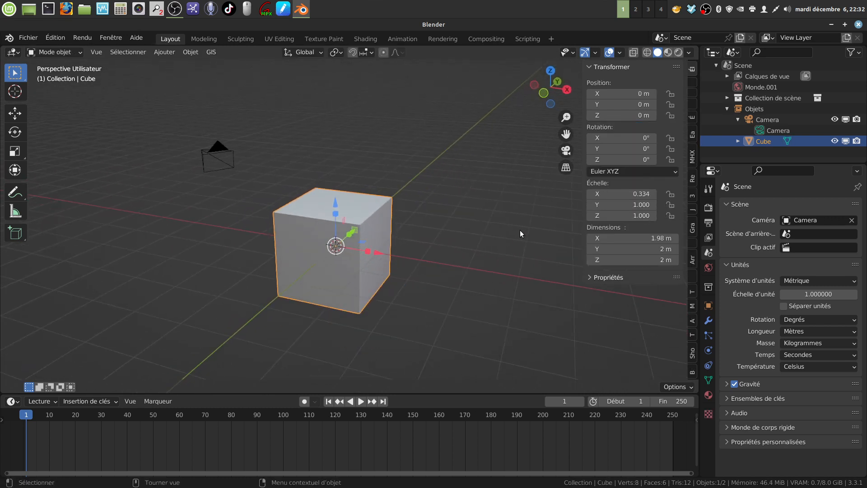
key(n)
middle_drag(519, 230, 497, 197)
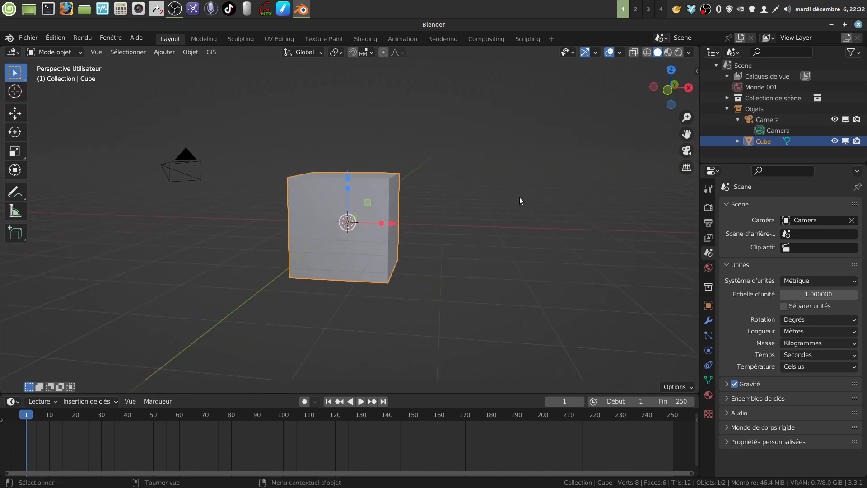
key(n)
key(n)
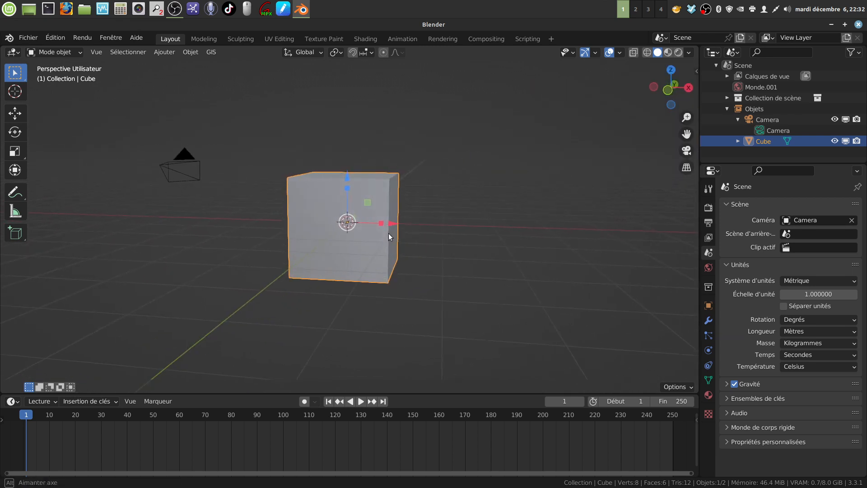
mouse_move(389, 234)
middle_down()
mouse_move(357, 234)
mouse_move(368, 225)
mouse_move(378, 273)
mouse_move(413, 254)
mouse_move(377, 267)
mouse_move(359, 262)
mouse_move(373, 240)
mouse_move(382, 244)
mouse_move(359, 249)
mouse_move(361, 259)
mouse_move(383, 239)
middle_up()
middle_drag(261, 225, 351, 238)
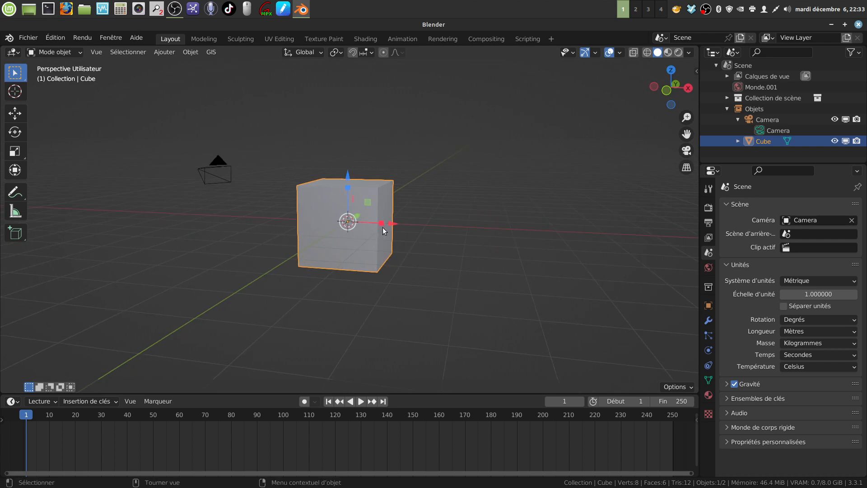
key(s)
key(x)
click(463, 237)
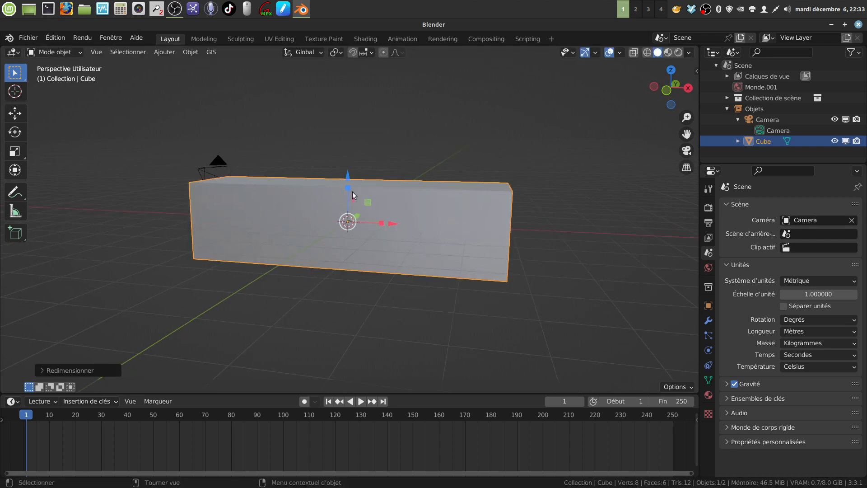
Step: Scale the box to about 4.15 m along Z and 3.65 m along Y, and display its transform values
key(s)
key(z)
click(351, 160)
middle_drag(428, 211, 459, 215)
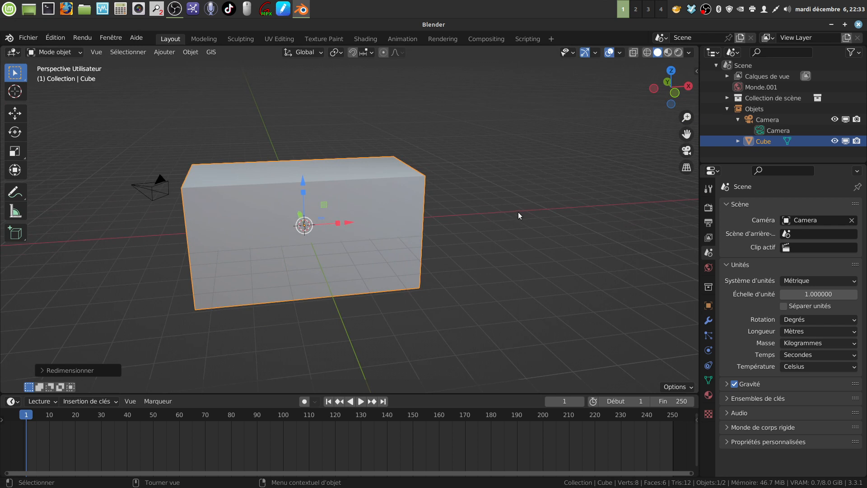
key(n)
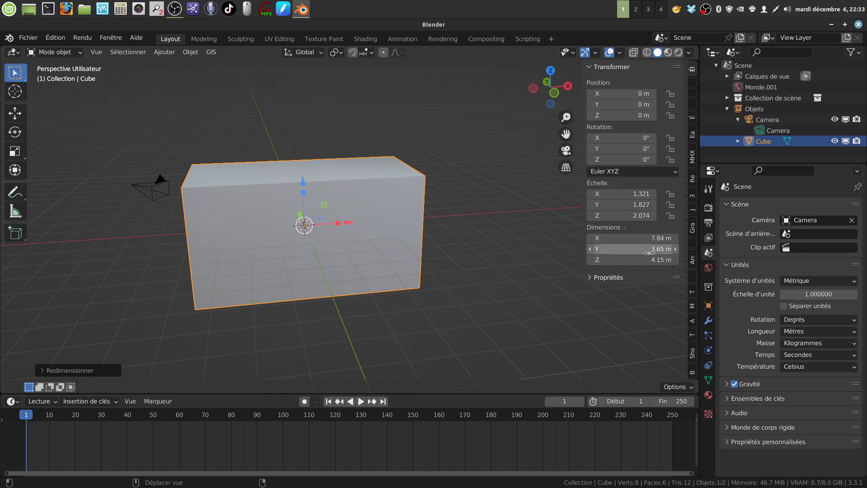
middle_drag(451, 205, 434, 254)
scroll(424, 266, up, 2)
key(Tab)
key(Tab)
click(433, 270)
scroll(433, 281, up, 2)
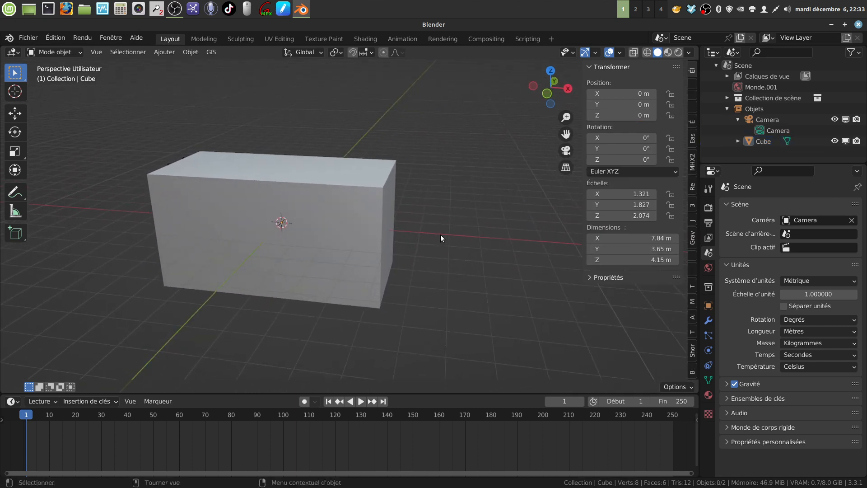
click(373, 242)
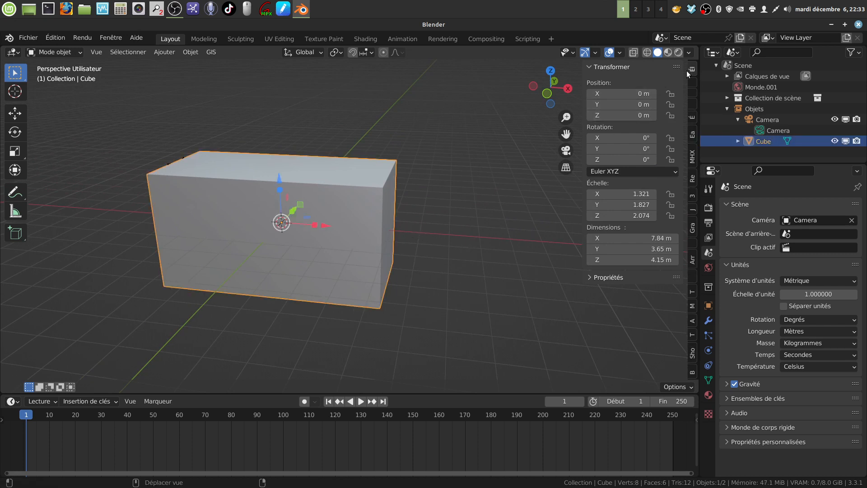
key(n)
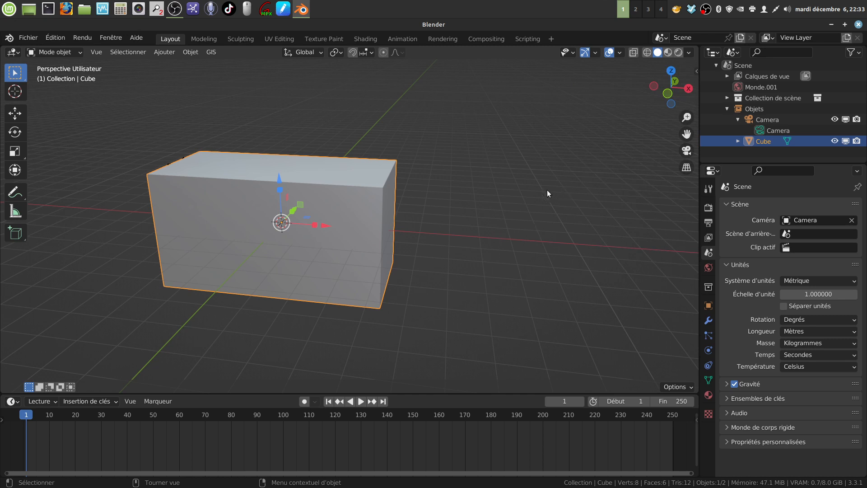
Step: Enter edit mode, show the viewport's view settings, and examine the clipping distances while viewing the box up close
key(Tab)
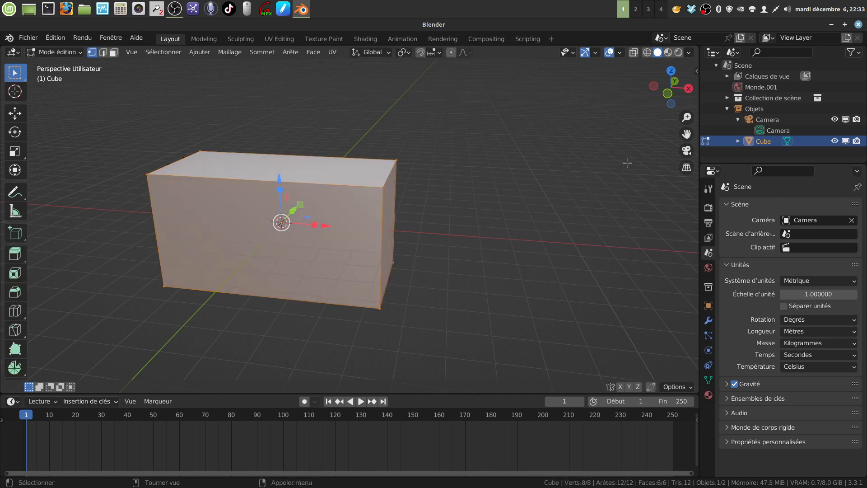
key(n)
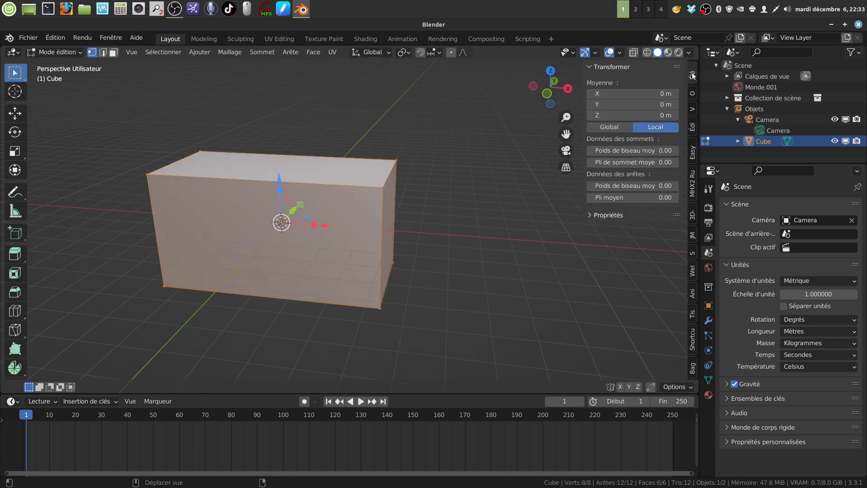
click(693, 108)
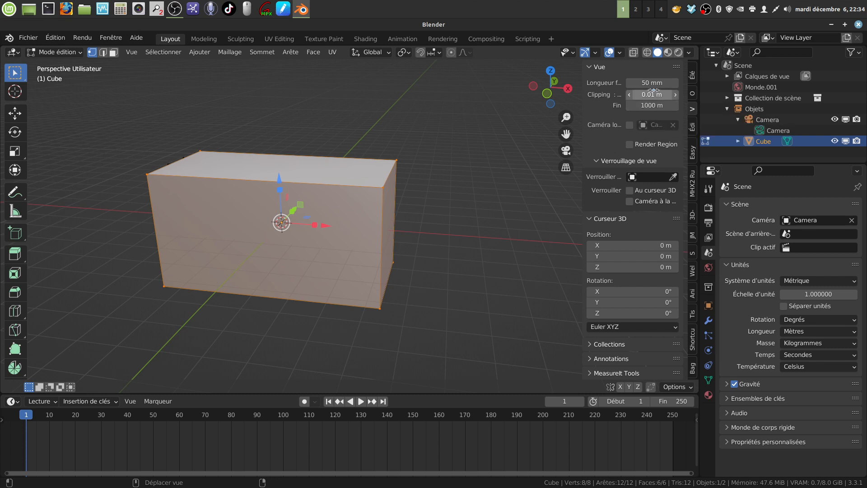
scroll(378, 247, up, 4)
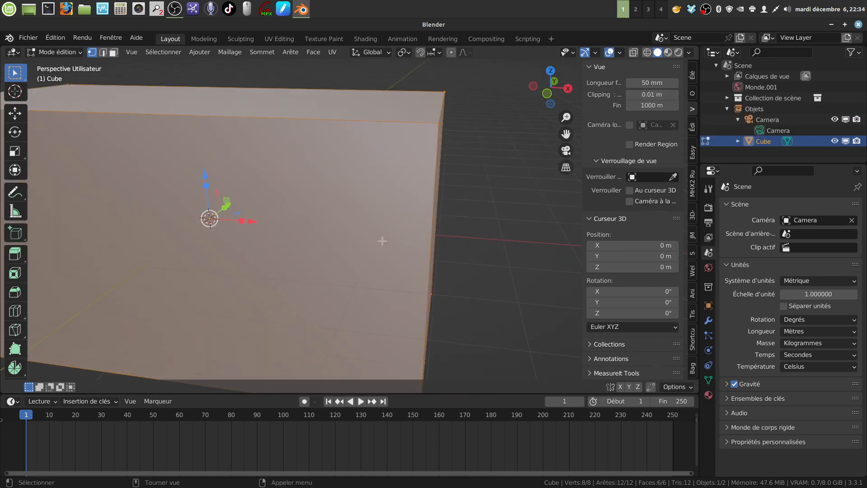
middle_drag(381, 240, 418, 286)
scroll(434, 233, down, 5)
scroll(334, 240, up, 4)
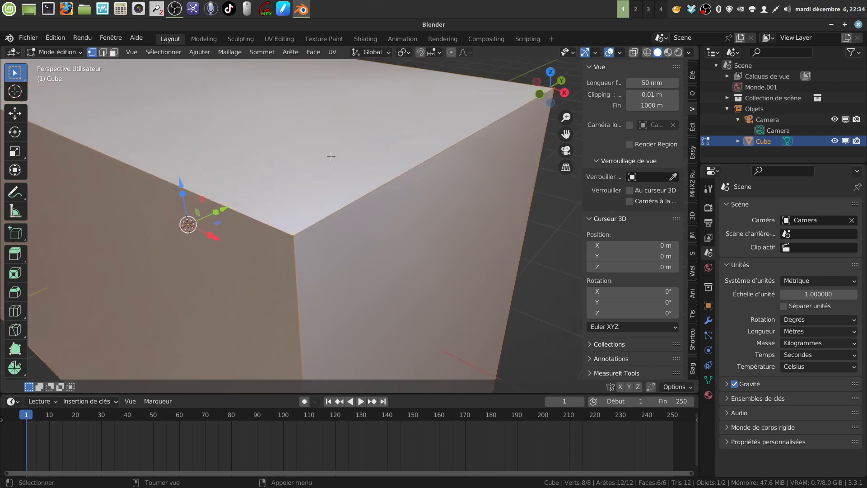
middle_drag(331, 156, 343, 196)
scroll(346, 199, down, 4)
scroll(347, 233, up, 6)
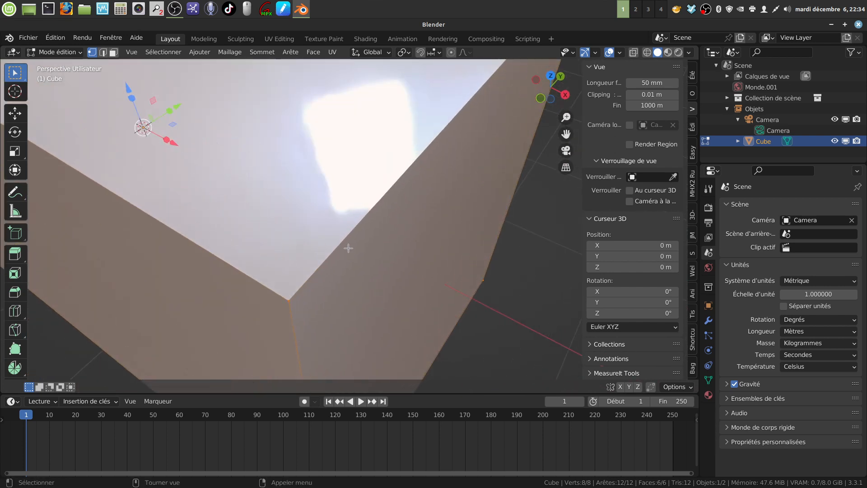
Step: Examine the box from far and near in edit mode against the viewport's clipping distances, and deselect its mesh
scroll(349, 246, down, 8)
middle_drag(351, 246, 429, 194)
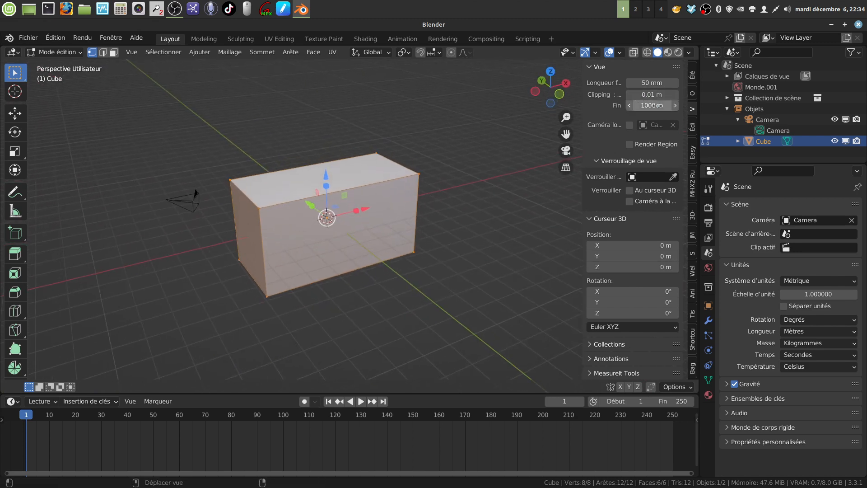
scroll(362, 153, down, 4)
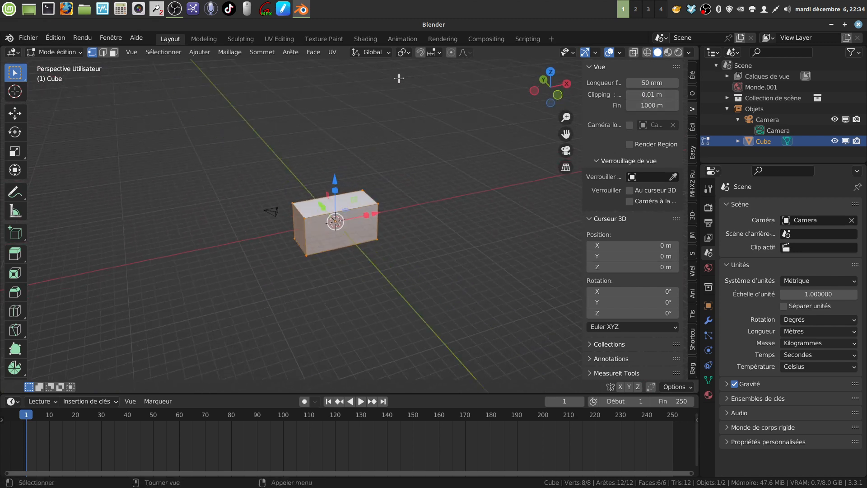
scroll(356, 229, up, 2)
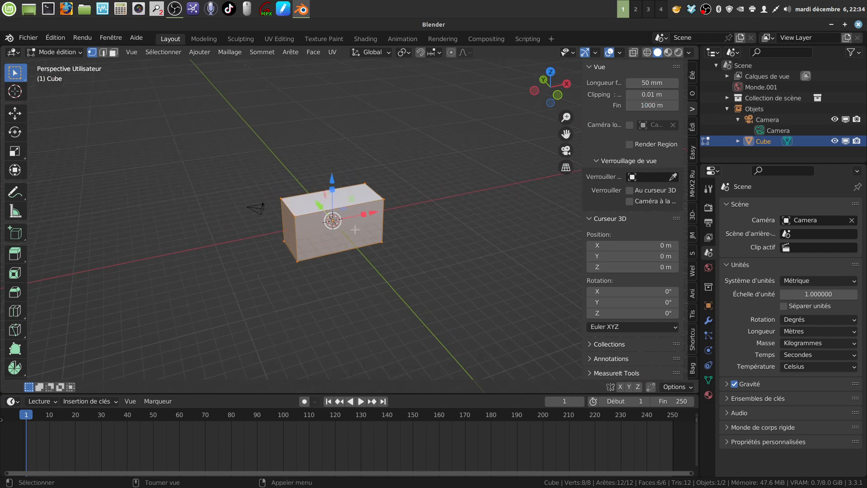
scroll(355, 230, up, 6)
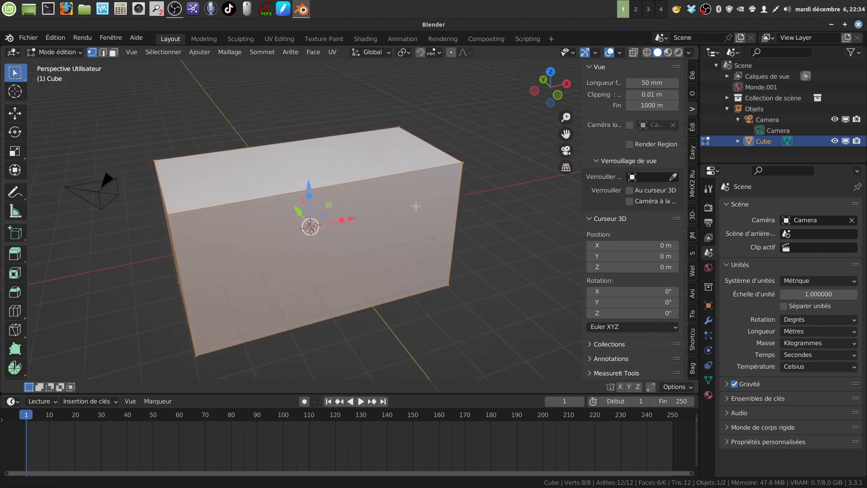
shift+middle_drag(415, 206, 418, 200)
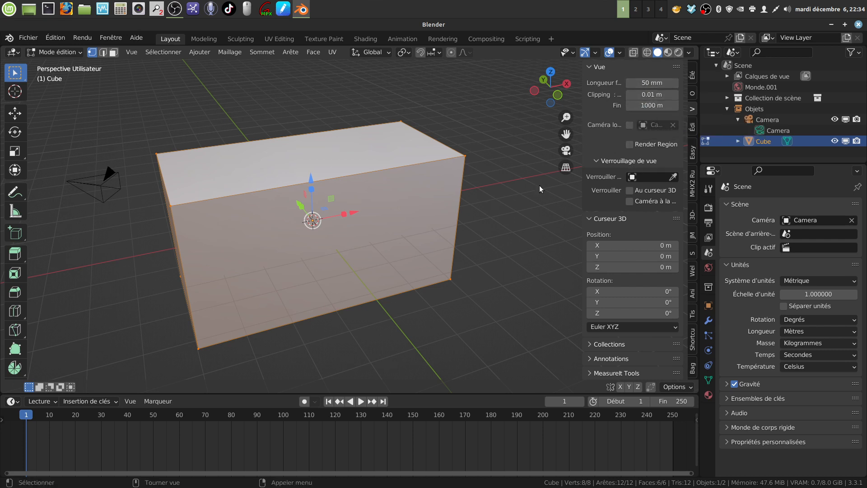
click(502, 242)
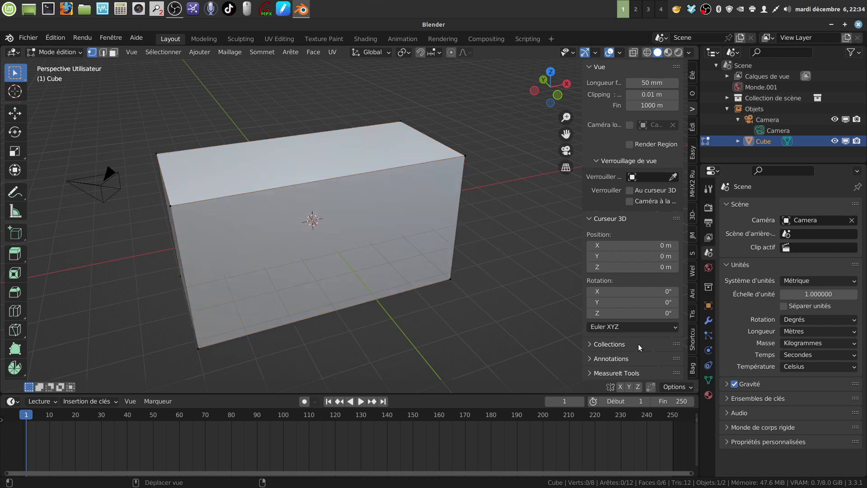
middle_drag(435, 272, 428, 274)
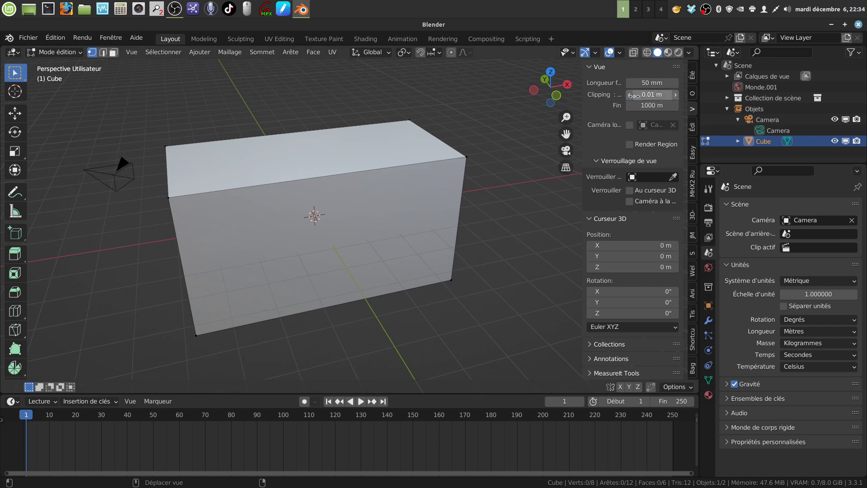
Step: Return to object mode, deselect the box and hide the viewport's view settings
key(Tab)
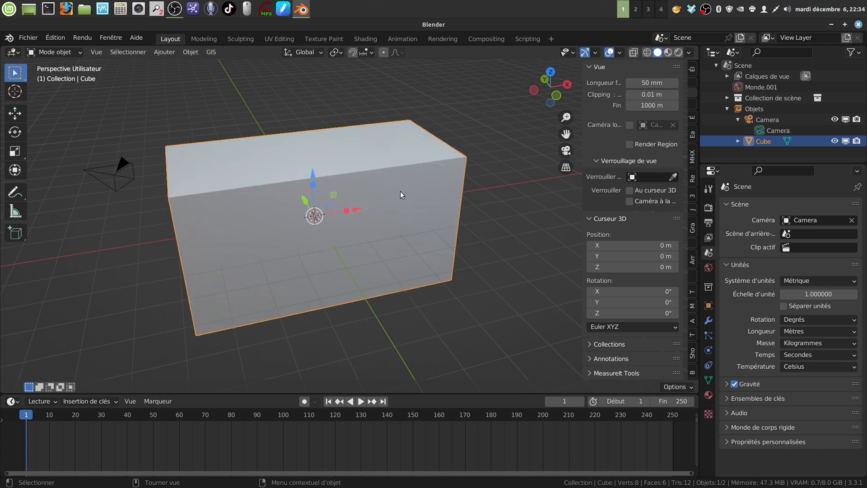
click(505, 223)
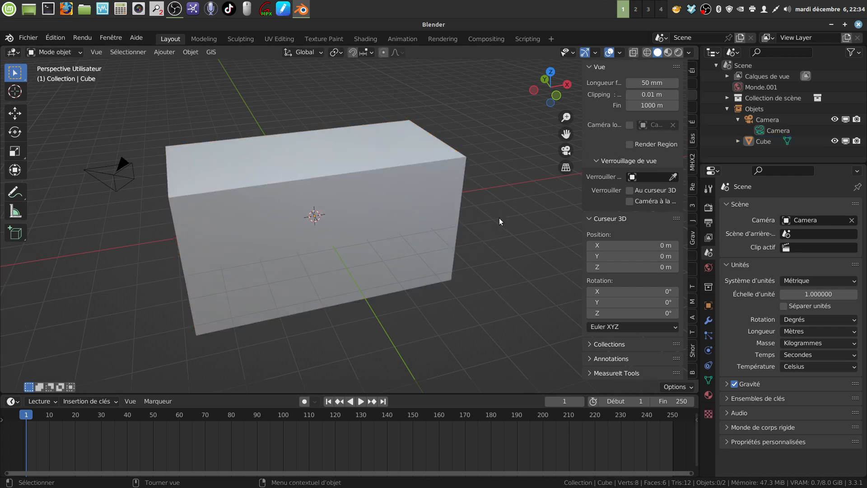
key(n)
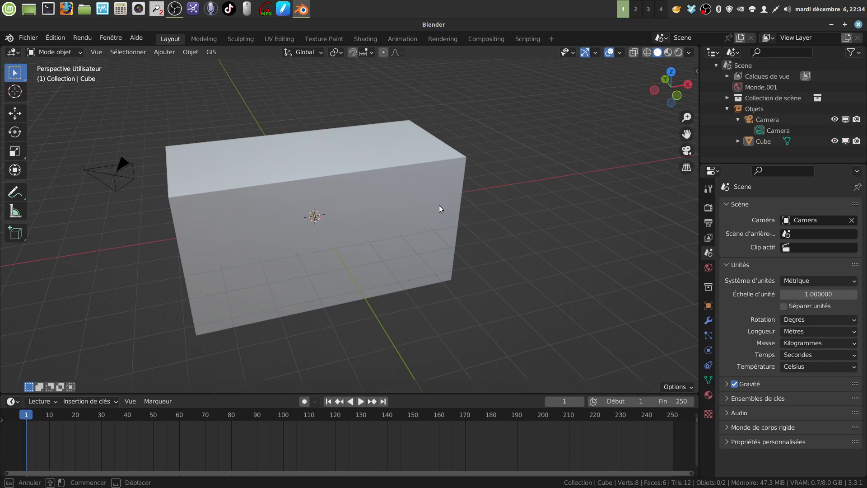
Step: Select the camera, display its lens settings and set its clipping start to 0.01 m
scroll(520, 230, down, 2)
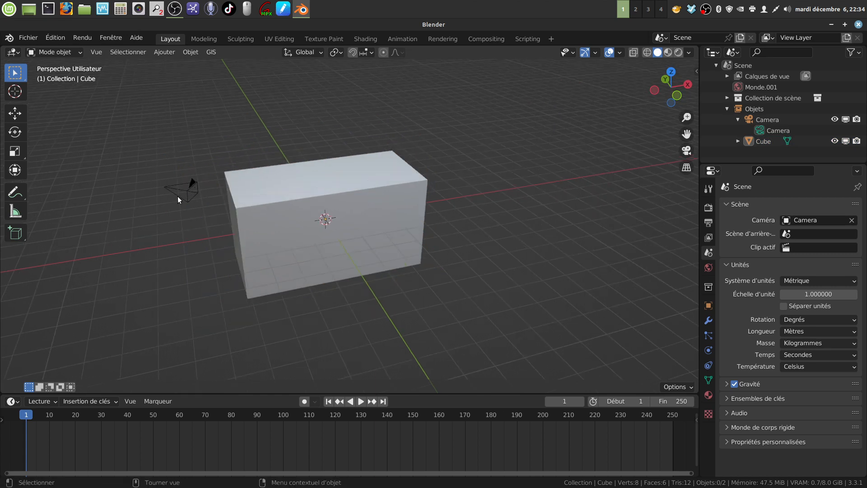
click(178, 196)
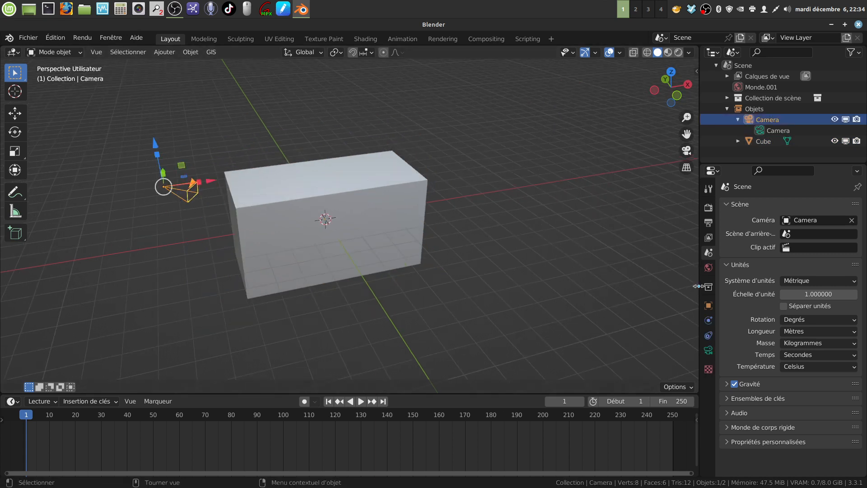
click(709, 351)
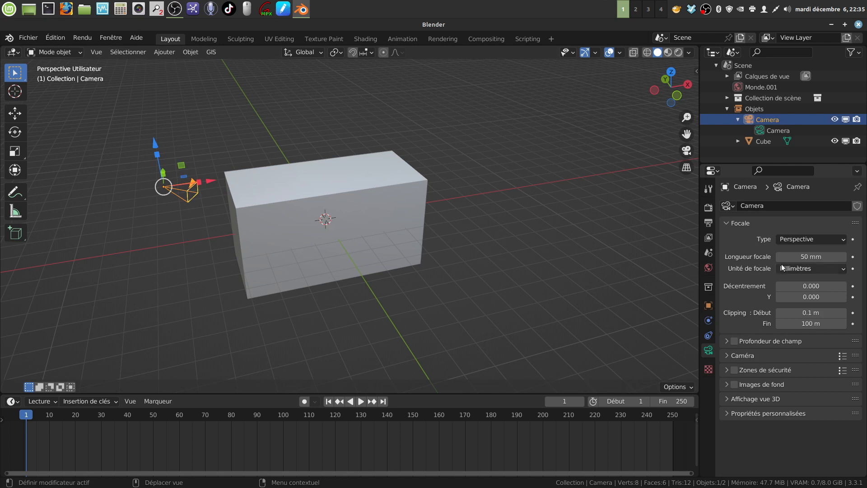
click(798, 313)
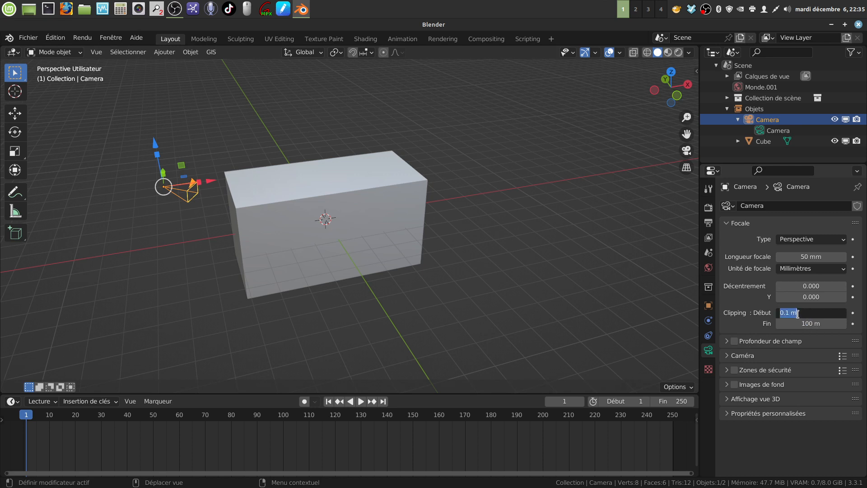
click(788, 313)
text(0)
key(Return)
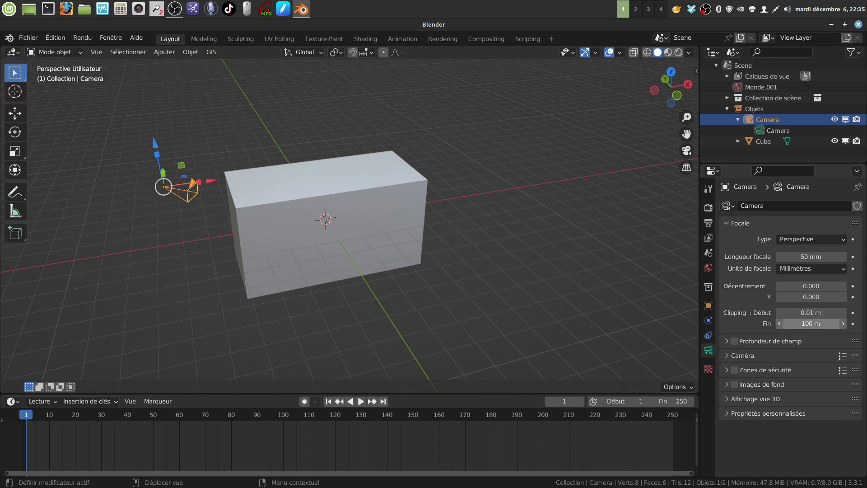
Step: Set the camera's clipping end to 1000 m
click(792, 324)
click(792, 324)
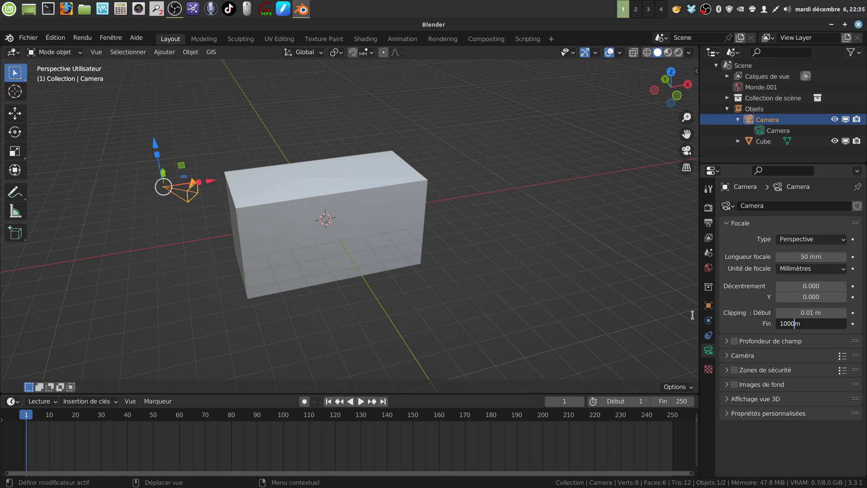
text(0)
key(Return)
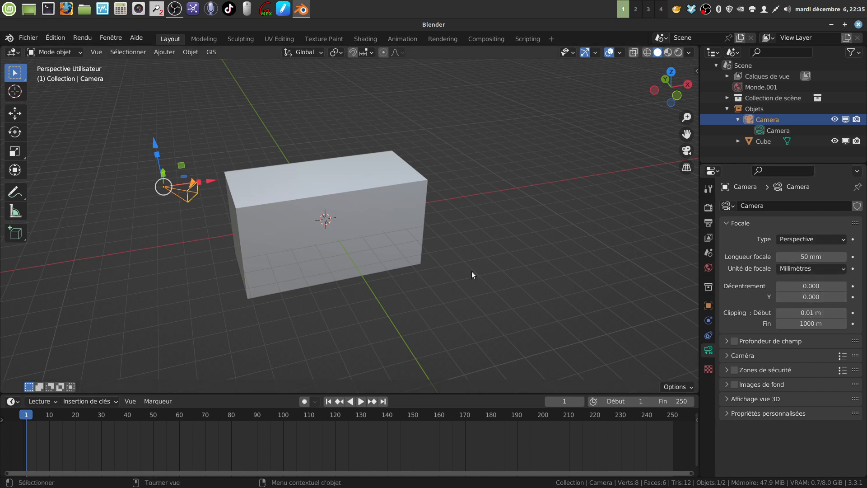
Step: Deselect the camera and examine the box at several distances, both in the free perspective and through the camera
scroll(461, 256, up, 5)
scroll(440, 247, down, 4)
scroll(459, 253, down, 2)
click(518, 263)
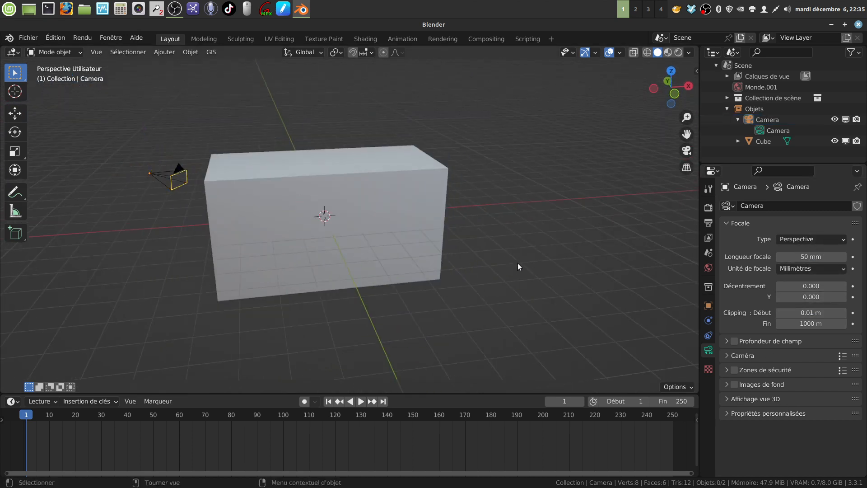
scroll(394, 258, up, 6)
scroll(428, 256, down, 2)
scroll(425, 259, down, 5)
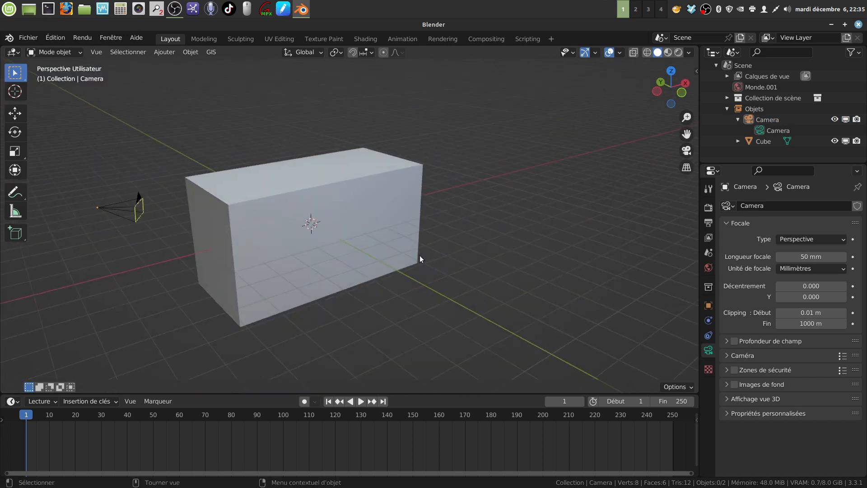
key(KP_0)
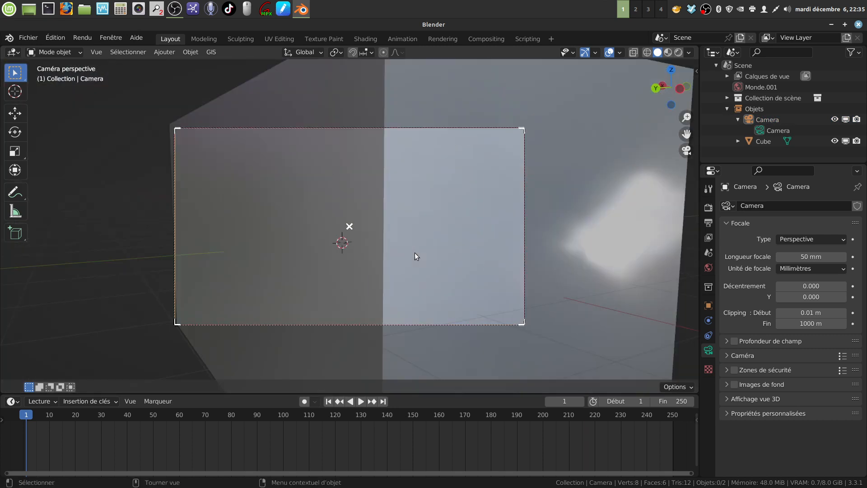
scroll(415, 253, down, 5)
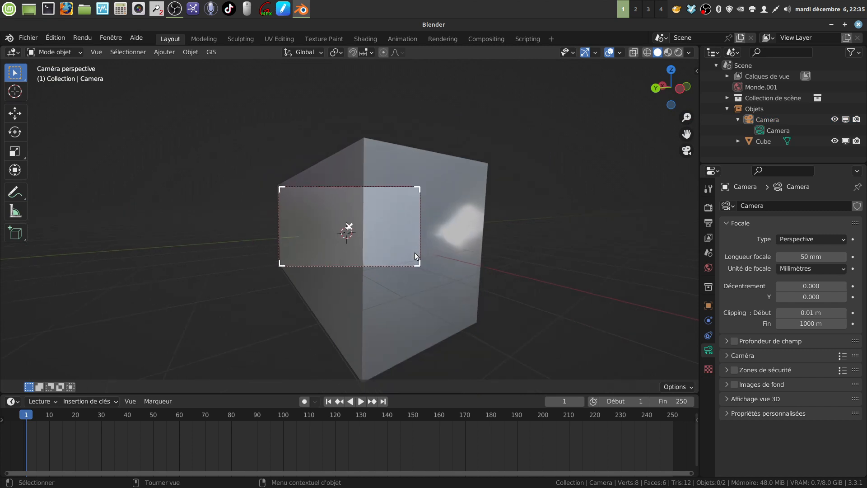
middle_drag(415, 253, 408, 256)
scroll(415, 253, down, 10)
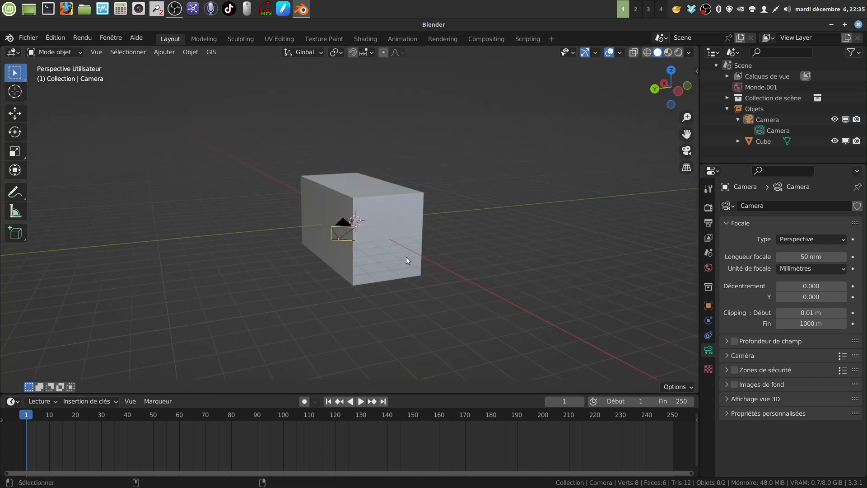
Step: Align the camera to the current perspective so the whole box fits its frame, and check the framing
key(KP_0)
scroll(406, 257, up, 10)
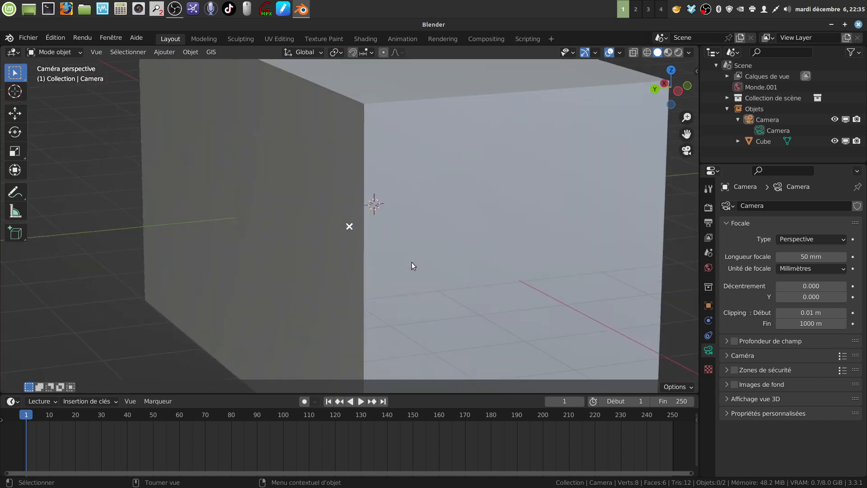
scroll(412, 266, down, 10)
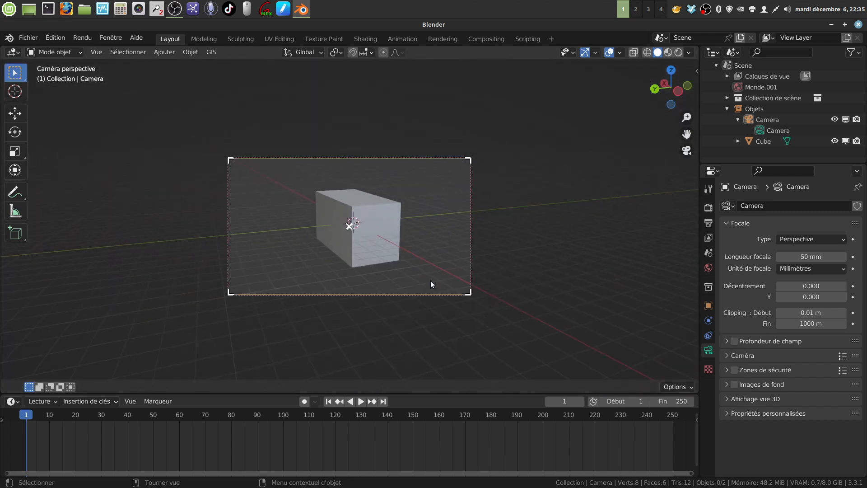
middle_drag(430, 284, 429, 312)
scroll(394, 274, down, 3)
scroll(394, 272, up, 3)
key(KP_0)
scroll(406, 270, up, 2)
scroll(436, 312, down, 3)
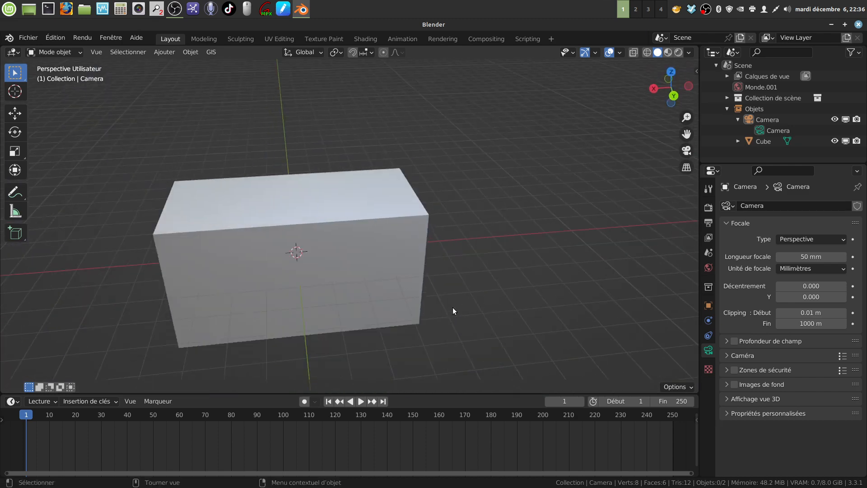
Step: Show the viewport's view settings again, select the box and switch it between object and edit mode
mouse_move(411, 284)
middle_down()
mouse_move(373, 270)
mouse_move(399, 269)
mouse_move(409, 281)
middle_up()
key(n)
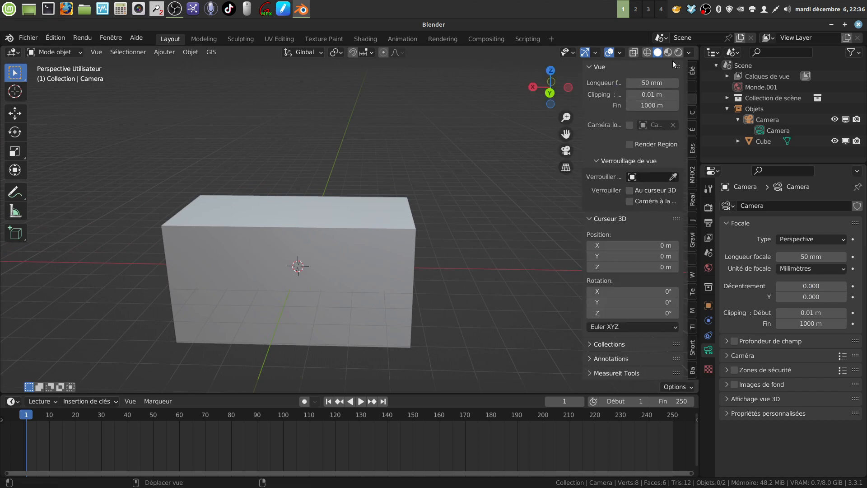
click(322, 244)
key(Tab)
key(Tab)
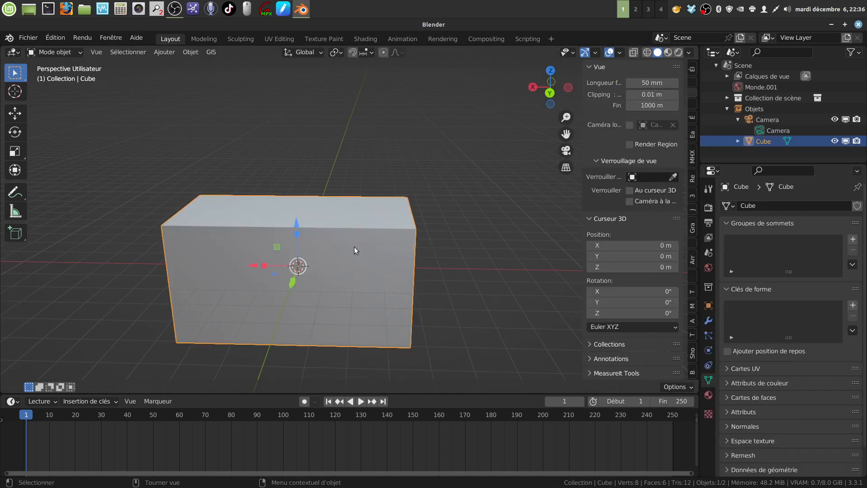
key(Tab)
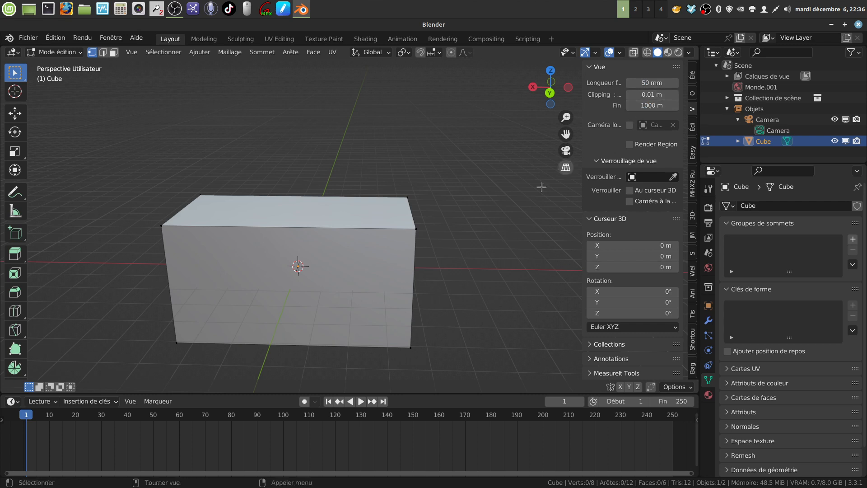
Step: Return the box to object mode and inspect it from several angles, briefly comparing it in edit mode
key(Tab)
mouse_move(466, 241)
middle_down()
mouse_move(447, 237)
mouse_move(451, 247)
middle_up()
scroll(445, 262, down, 4)
shift+middle_drag(388, 283, 352, 209)
scroll(408, 278, up, 3)
middle_drag(414, 280, 379, 253)
scroll(379, 286, up, 2)
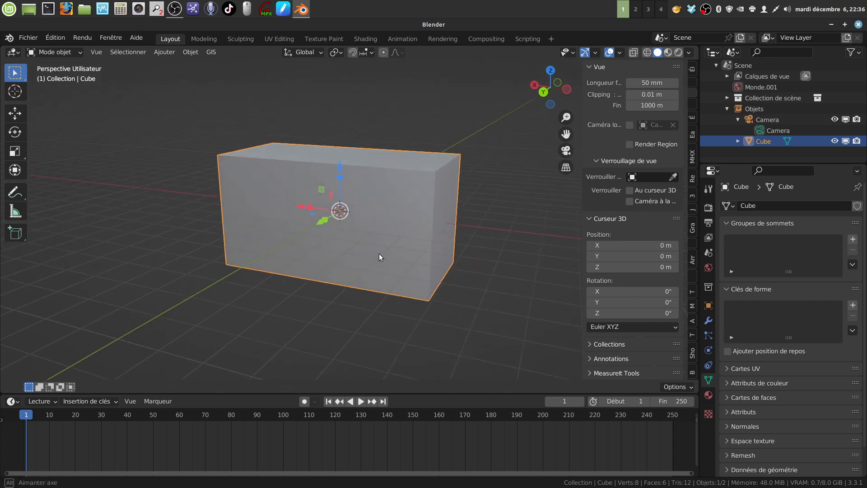
key(Tab)
key(Tab)
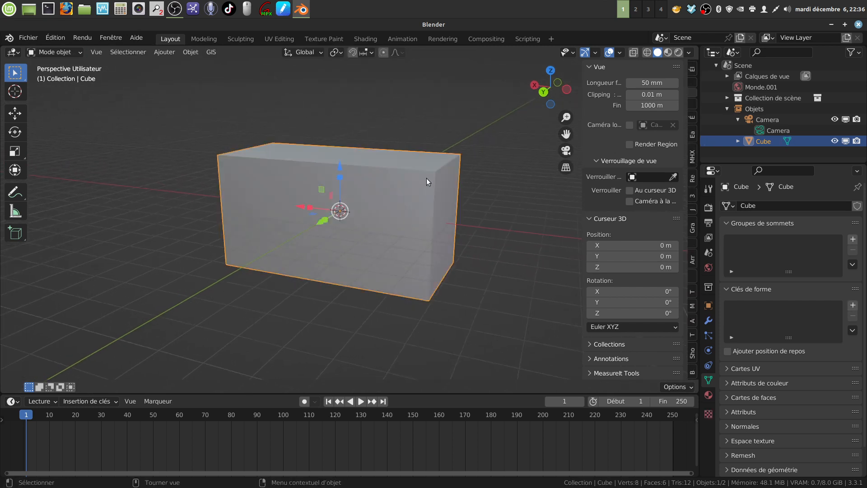
middle_drag(426, 178, 685, 83)
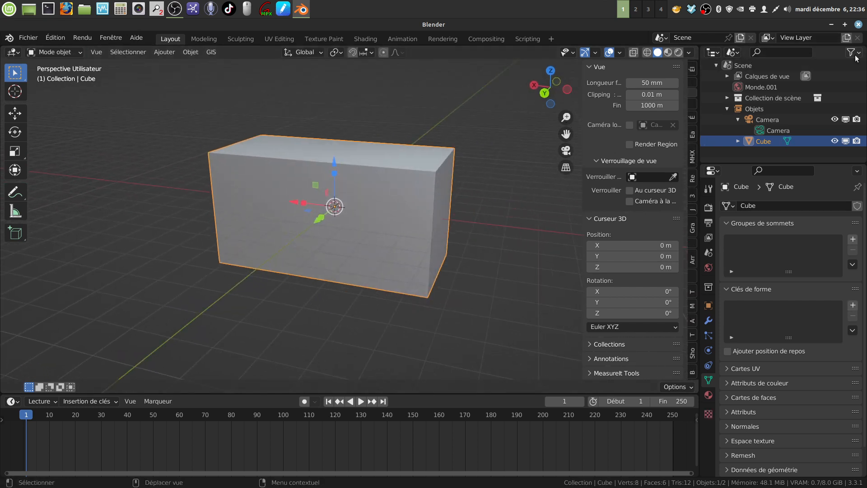
Step: Close Blender without saving the scene, and open the desktop folder blender 2019 to browse its .blend files
click(859, 24)
click(373, 276)
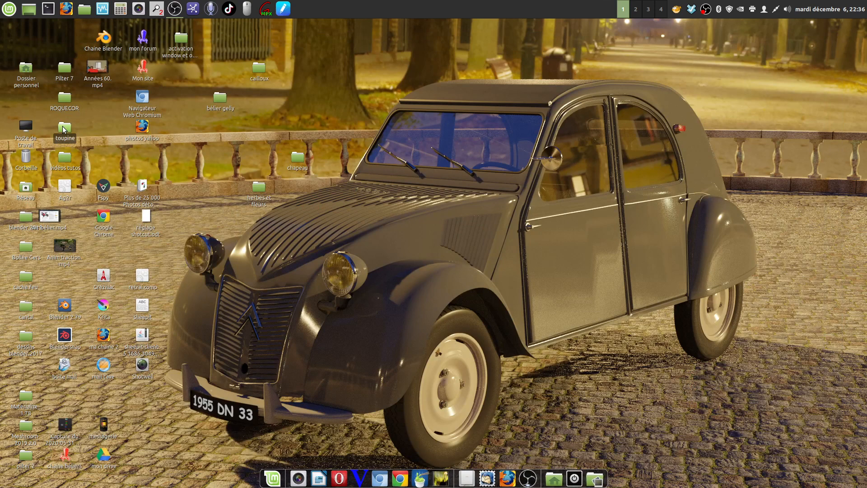
click(23, 221)
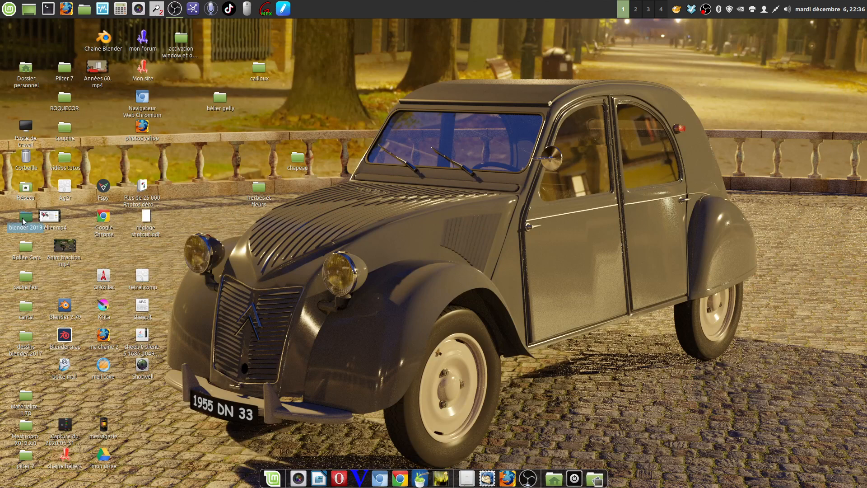
double_click(23, 221)
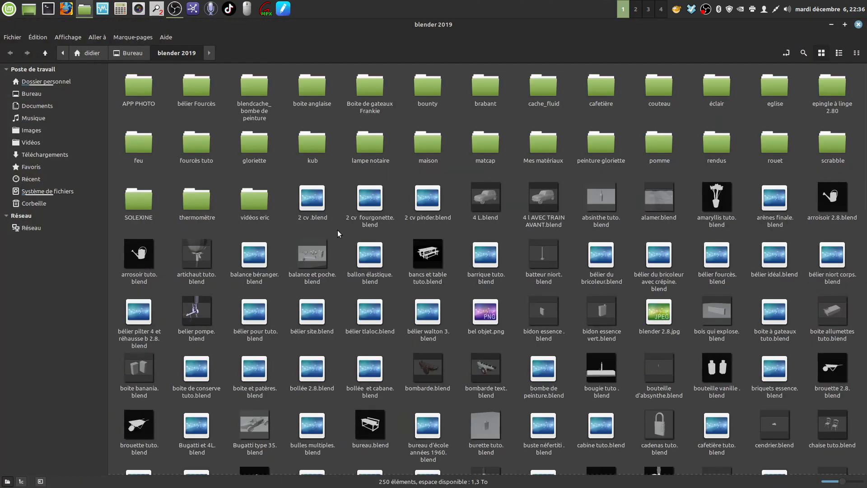
scroll(517, 278, down, 3)
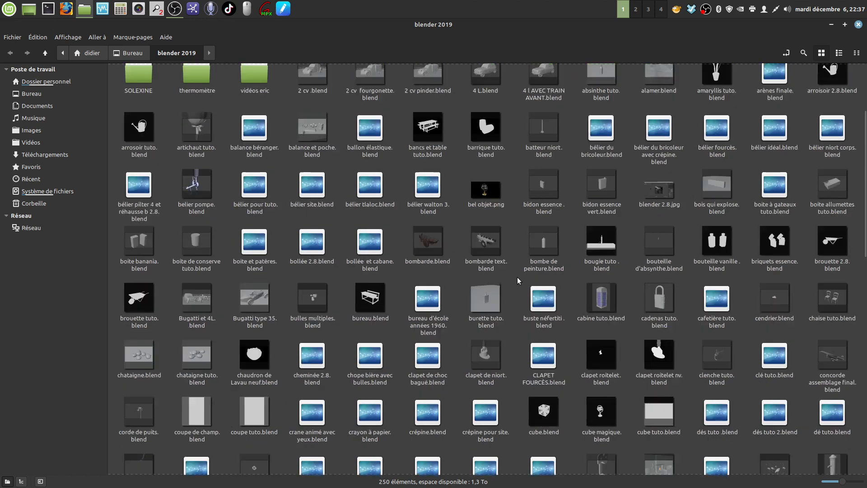
Step: Browse further down the blender 2019 folder and open the file téléphone2.blend
scroll(517, 278, down, 6)
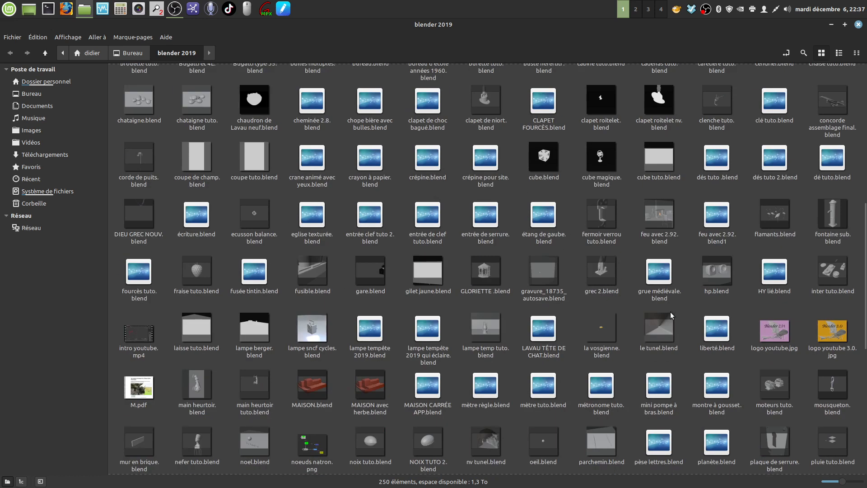
scroll(670, 312, down, 2)
scroll(696, 305, down, 3)
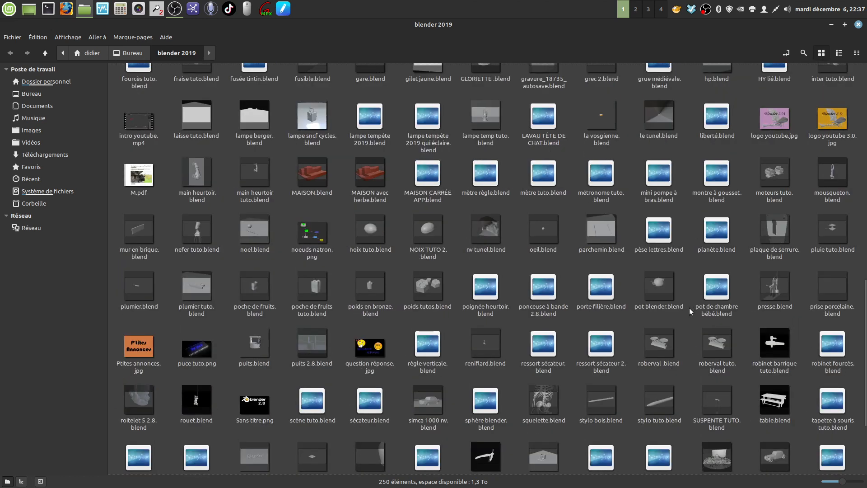
scroll(652, 325, down, 2)
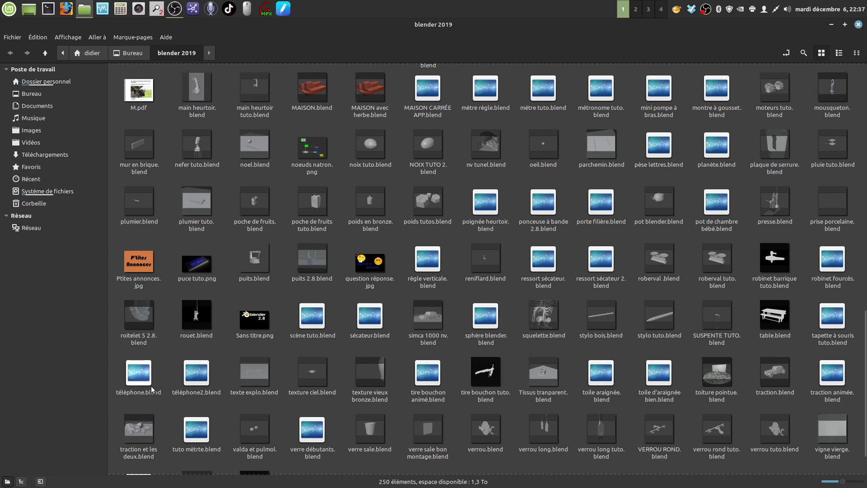
double_click(197, 374)
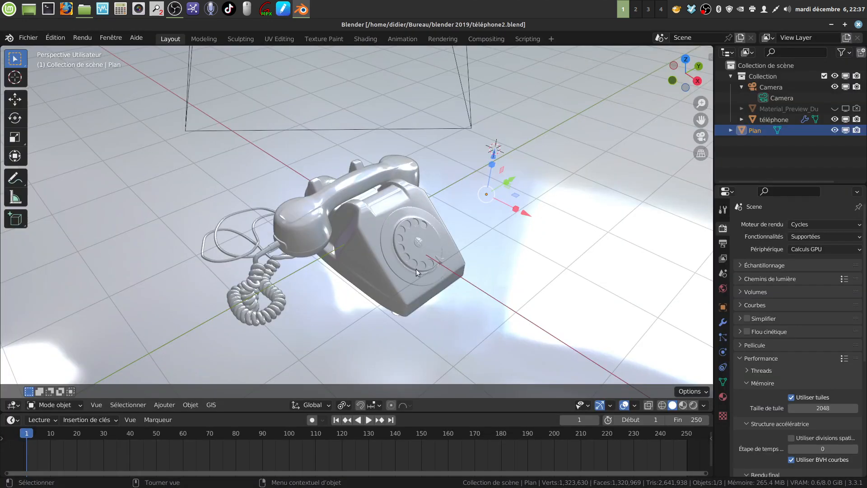
Step: View the telephone scene from slightly different angles and distances, and select the telephone object
mouse_move(416, 269)
middle_down()
mouse_move(422, 264)
mouse_move(427, 284)
mouse_move(445, 274)
mouse_move(412, 260)
middle_up()
scroll(426, 281, up, 4)
scroll(446, 276, down, 2)
scroll(448, 277, down, 3)
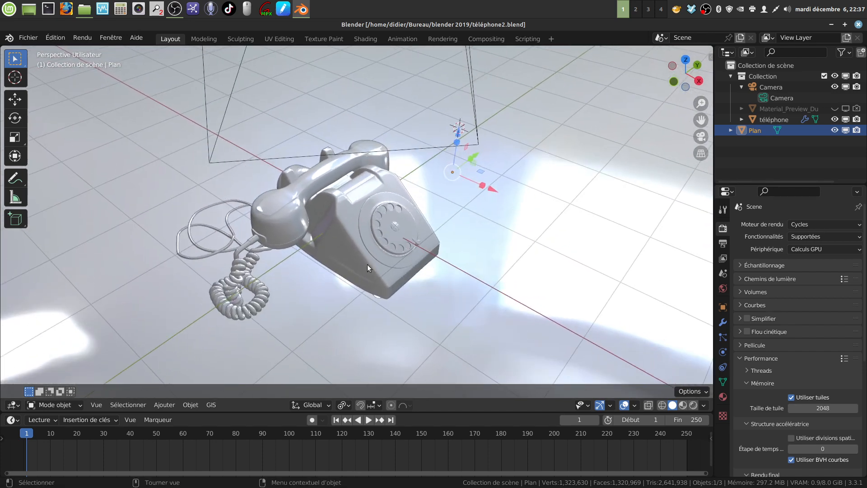
click(367, 264)
scroll(392, 286, up, 1)
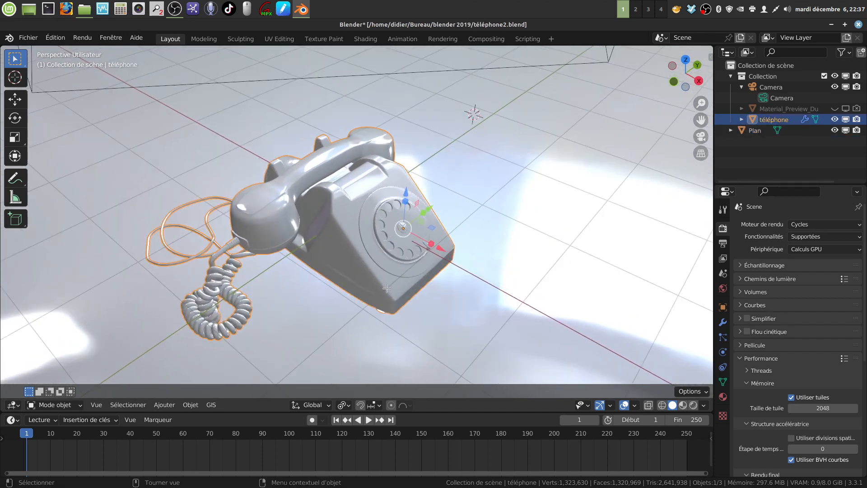
Step: Examine the telephone's mesh up close in edit mode, and return it to object mode
key(Tab)
scroll(391, 289, up, 3)
middle_drag(391, 289, 378, 270)
scroll(267, 277, down, 3)
key(Tab)
scroll(391, 274, up, 3)
scroll(514, 241, down, 3)
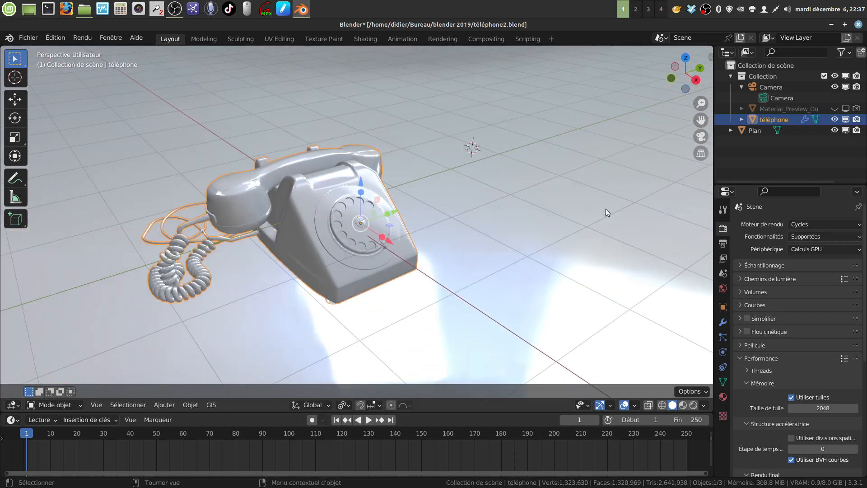
Step: Show the transform values of the telephone and of the floor plane, and hide the values again
key(n)
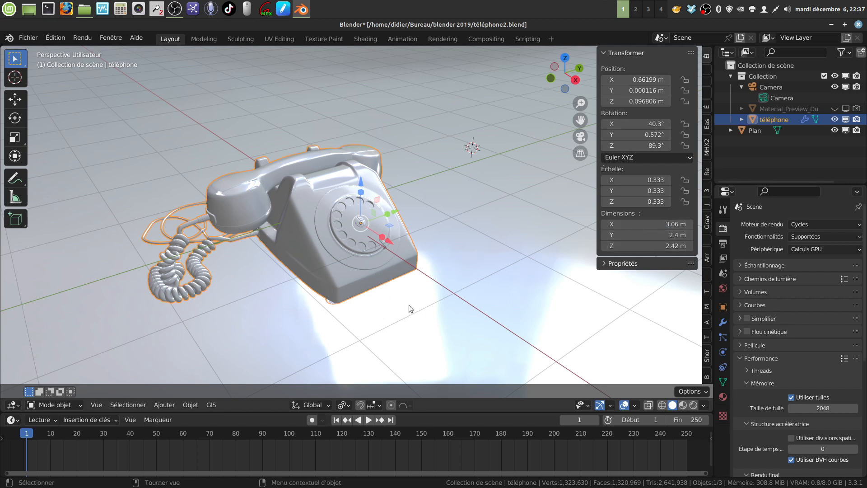
click(457, 302)
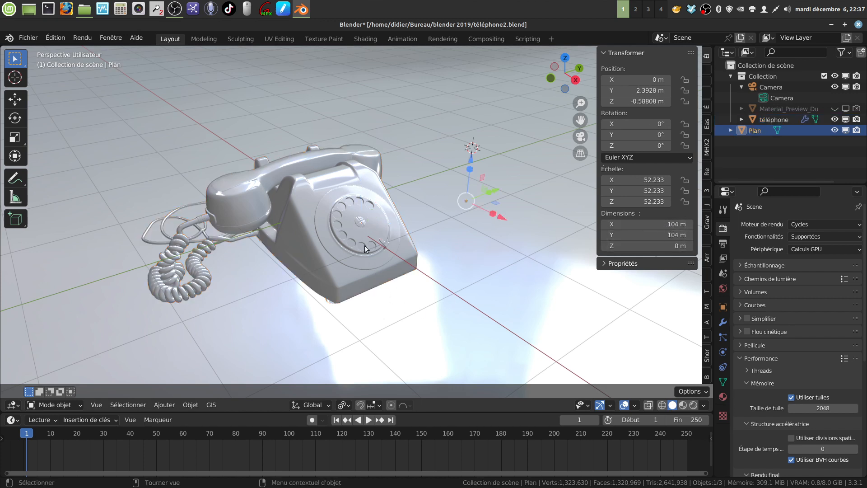
middle_drag(365, 245, 394, 264)
scroll(381, 269, up, 2)
scroll(381, 270, up, 1)
scroll(353, 263, down, 3)
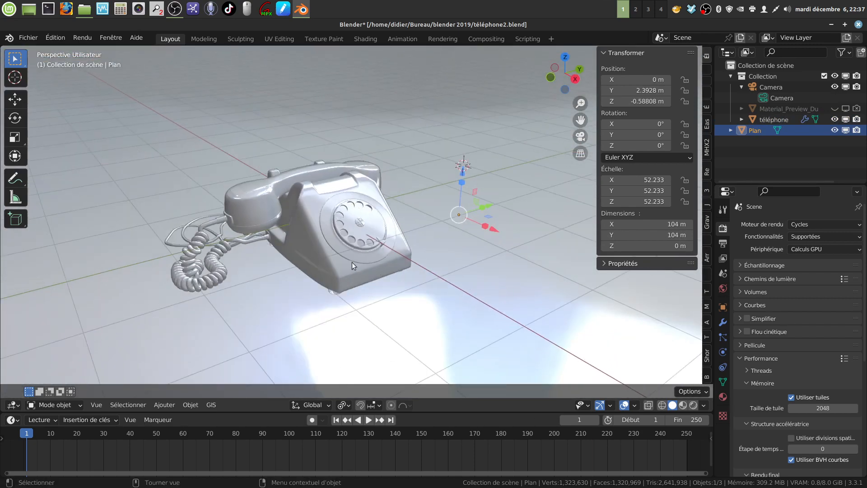
key(n)
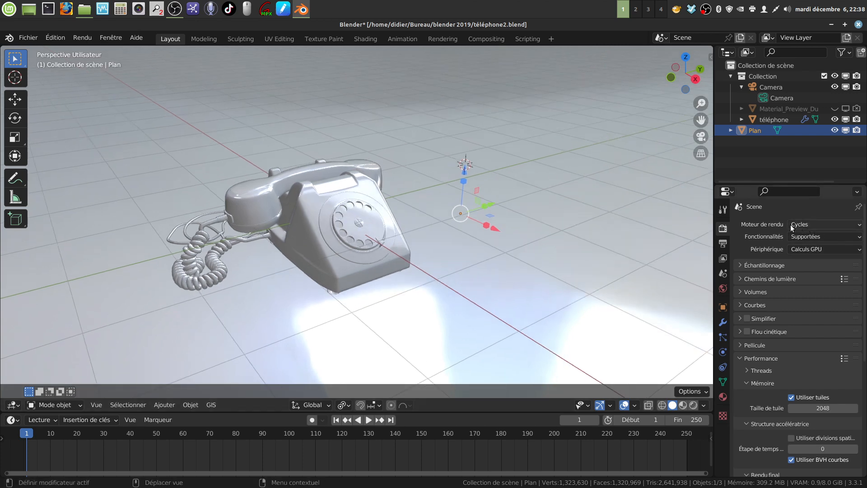
scroll(467, 273, up, 4)
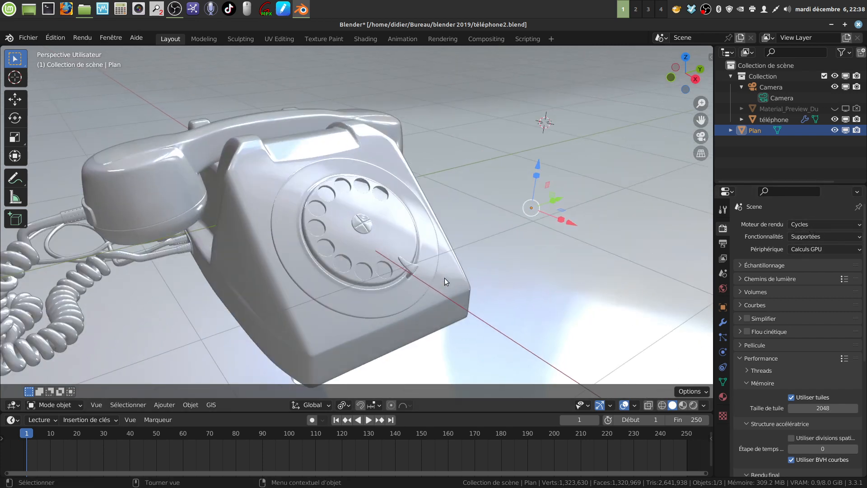
middle_drag(444, 278, 419, 278)
key(Tab)
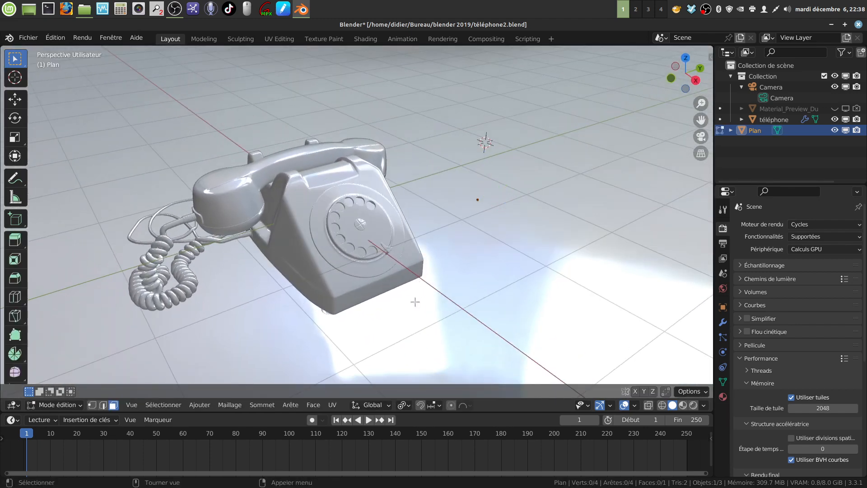
key(Tab)
Step: Select the telephone, switch it to edit mode and examine the handset's mesh up close
click(364, 283)
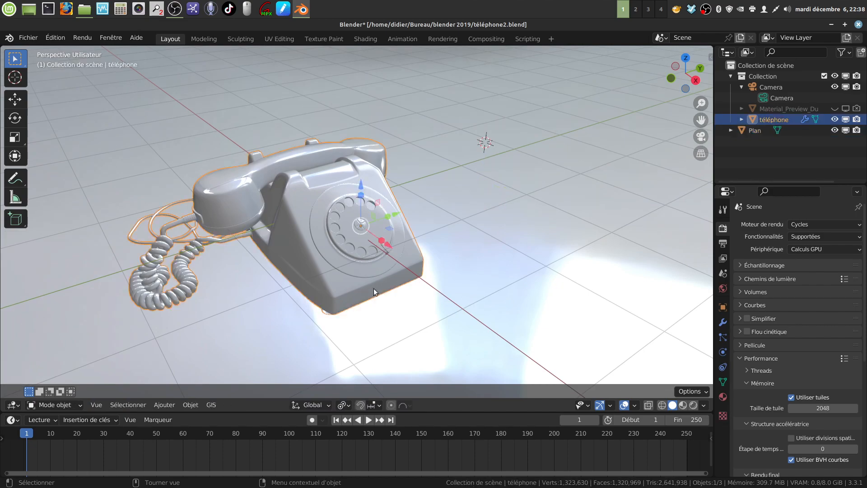
key(Tab)
scroll(378, 290, up, 6)
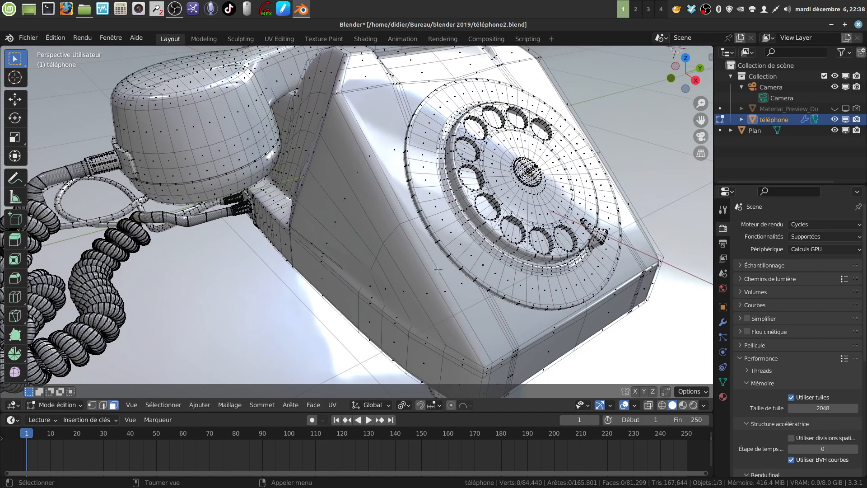
middle_drag(438, 270, 523, 367)
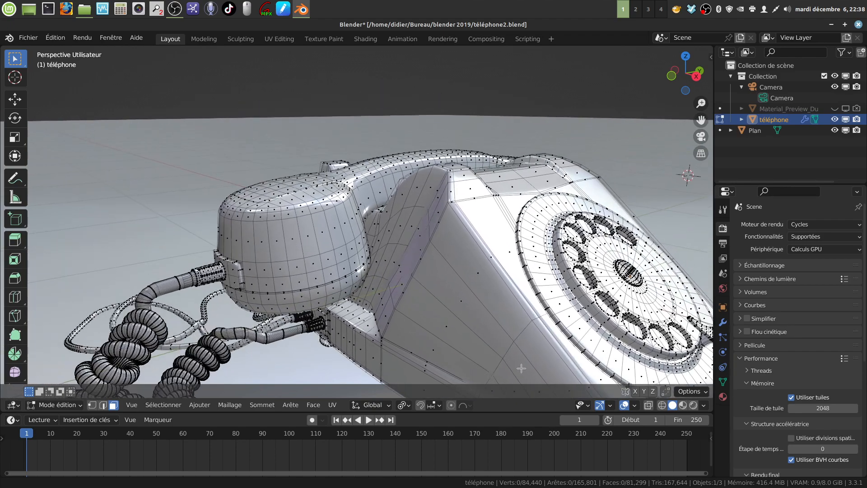
scroll(406, 310, up, 1)
middle_drag(407, 310, 313, 237)
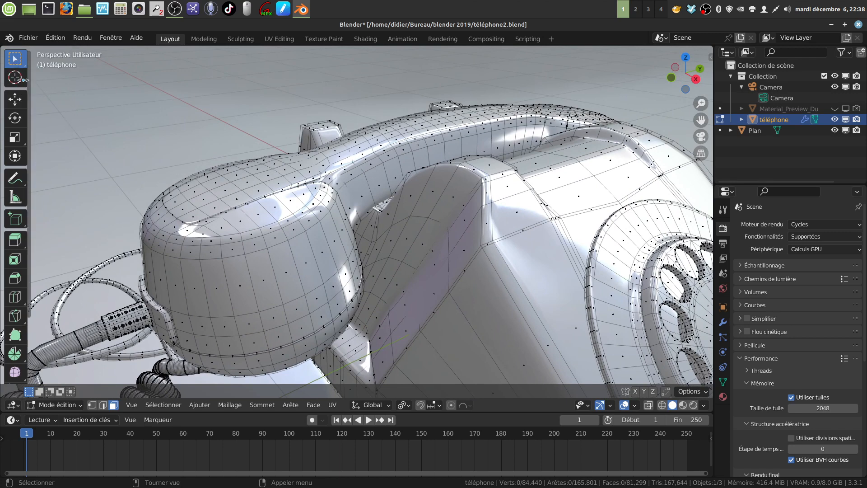
Step: Switch to vertex selection and try moving a single vertex slightly on the handset
click(89, 405)
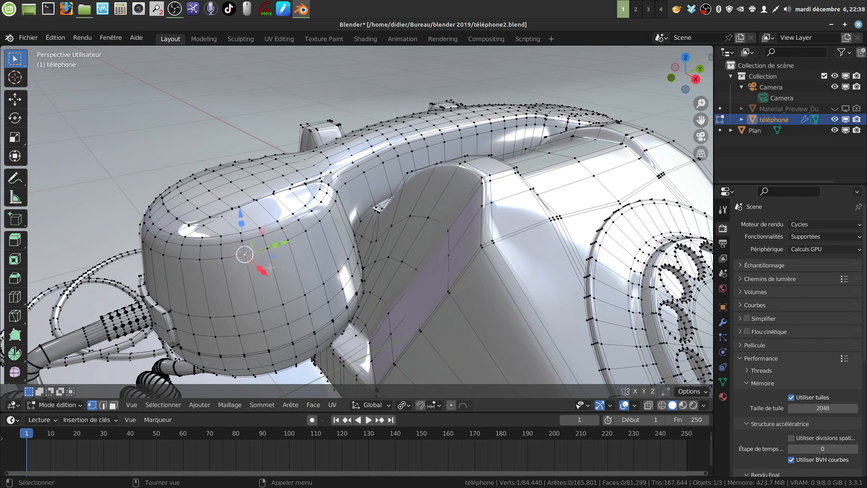
key(g)
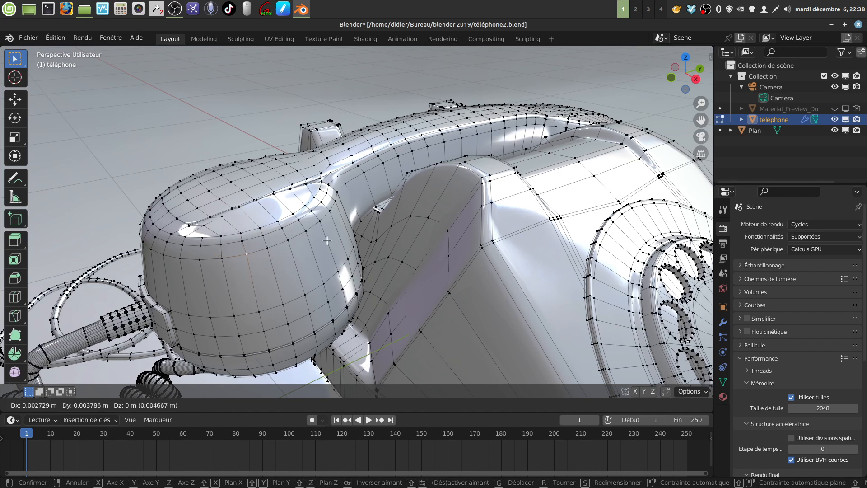
click(327, 241)
Step: Inspect the mesh of the telephone's body, dial and coiled cord from several angles, and return to object mode
scroll(580, 214, down, 4)
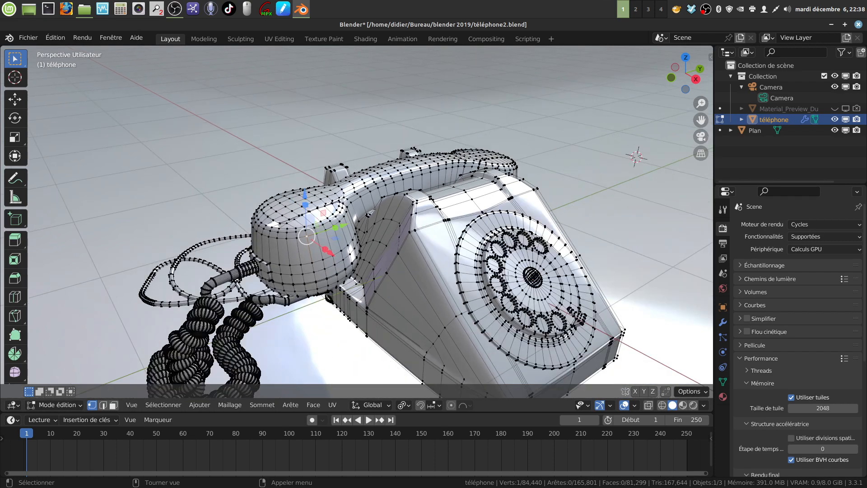
shift+middle_drag(319, 328, 331, 260)
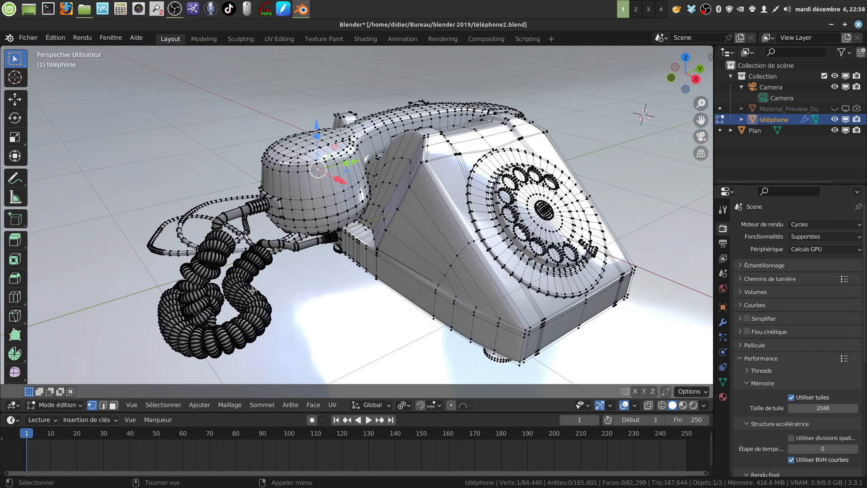
middle_drag(240, 332, 274, 298)
scroll(342, 298, up, 4)
scroll(312, 313, up, 4)
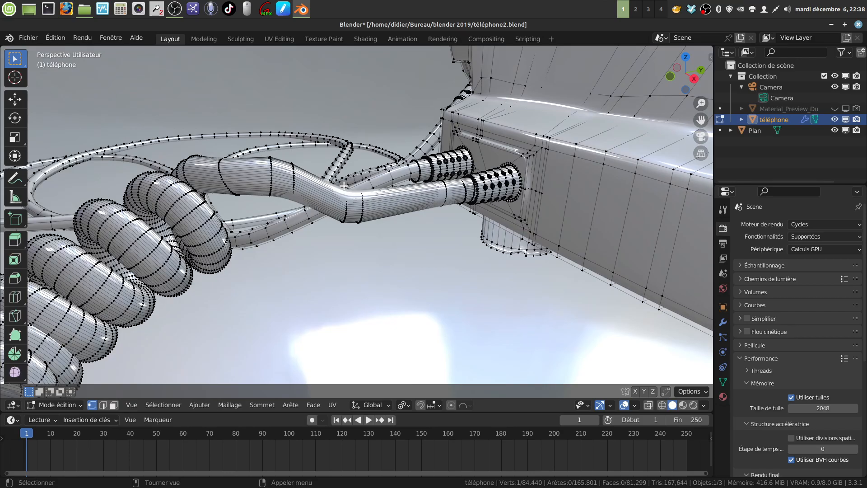
scroll(351, 192, down, 10)
shift+middle_drag(418, 246, 409, 273)
scroll(379, 263, up, 4)
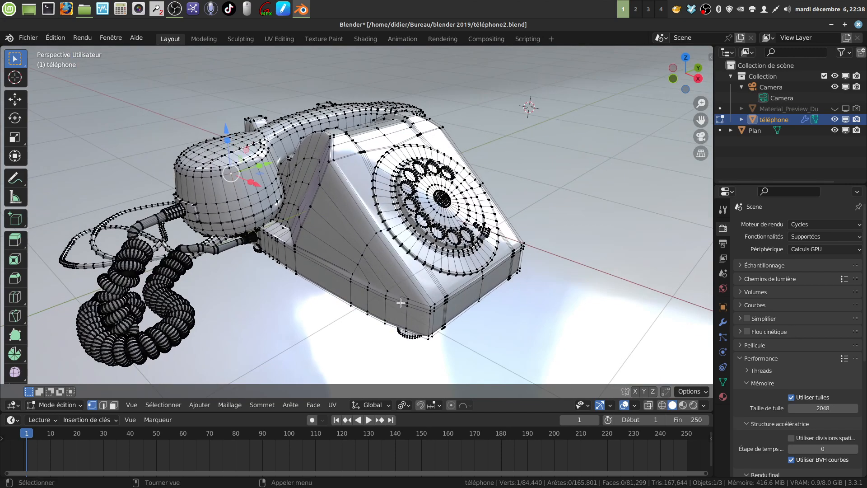
middle_drag(323, 256, 328, 263)
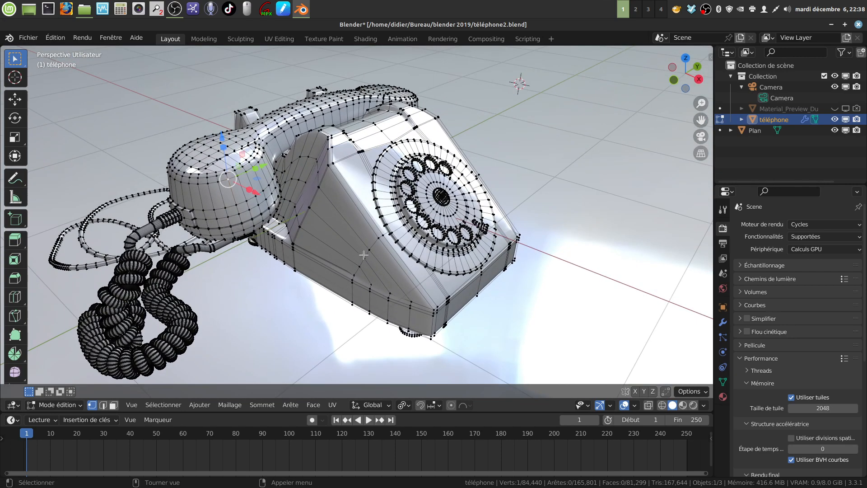
middle_drag(363, 255, 379, 247)
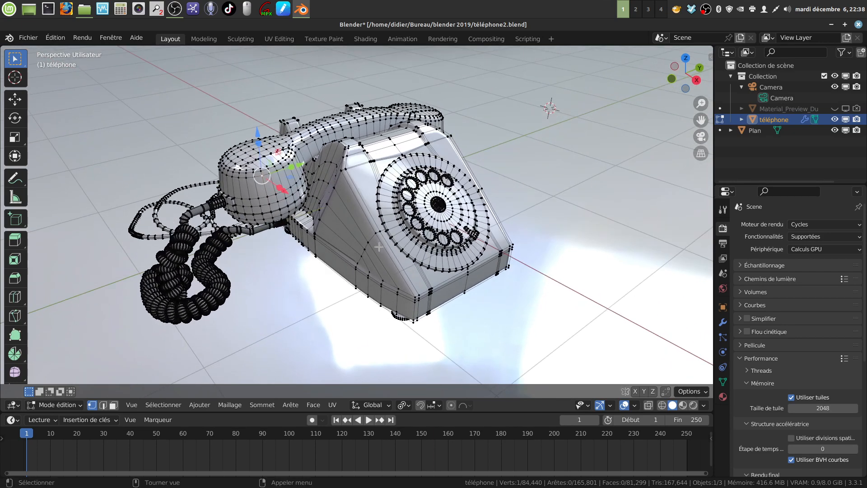
key(Tab)
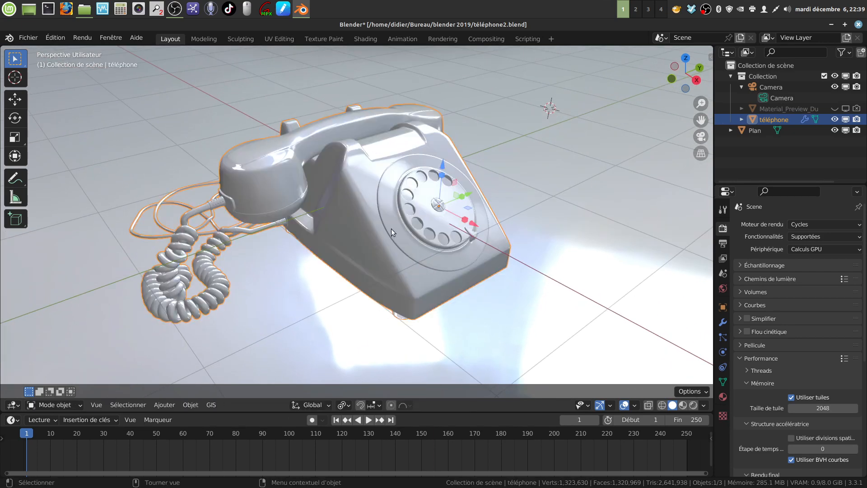
Step: Scale the telephone up twice in object mode, by factors of about 5.075 and 7.707
scroll(444, 234, down, 3)
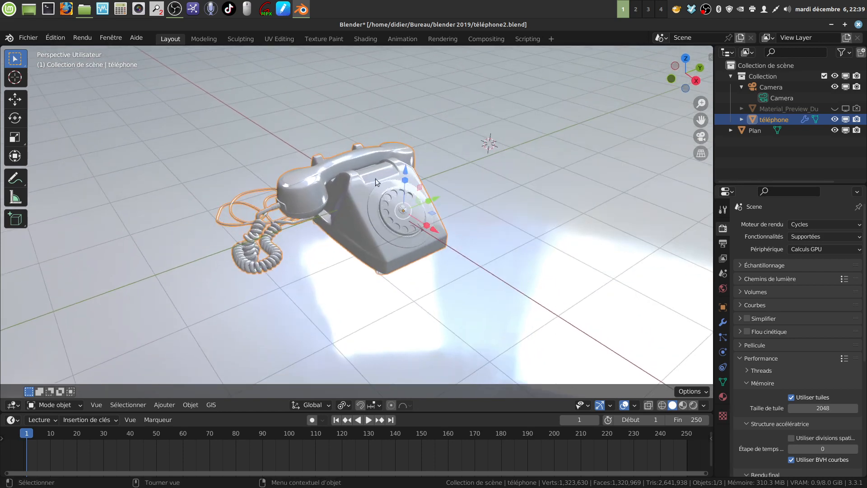
mouse_move(393, 235)
middle_down()
mouse_move(401, 230)
mouse_move(386, 237)
mouse_move(384, 227)
mouse_move(411, 205)
mouse_move(401, 207)
mouse_move(388, 186)
mouse_move(389, 243)
middle_up()
key(s)
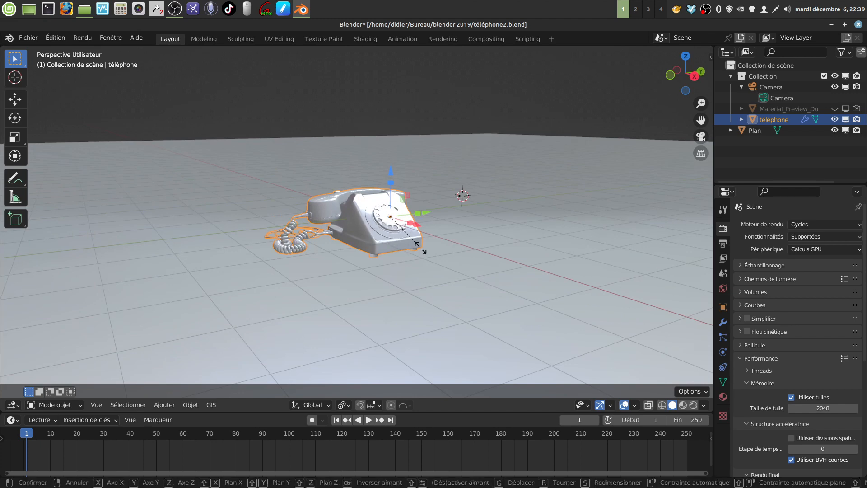
click(565, 267)
scroll(476, 253, down, 4)
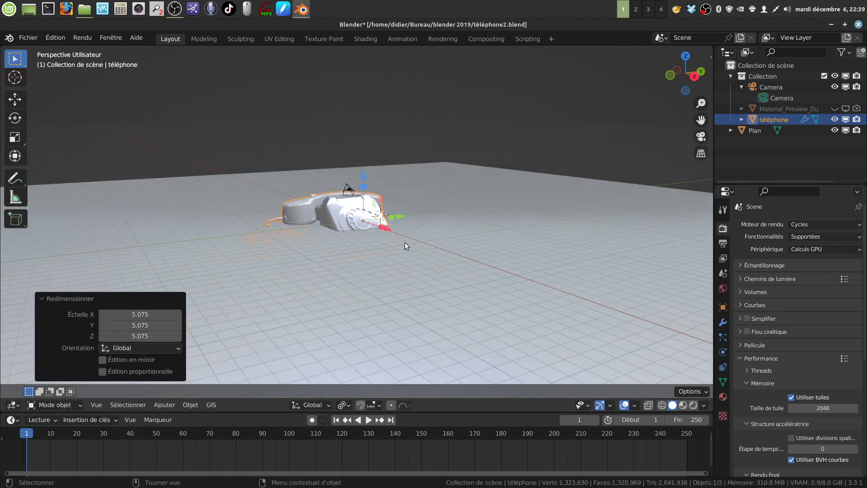
key(s)
click(34, 271)
scroll(219, 224, down, 6)
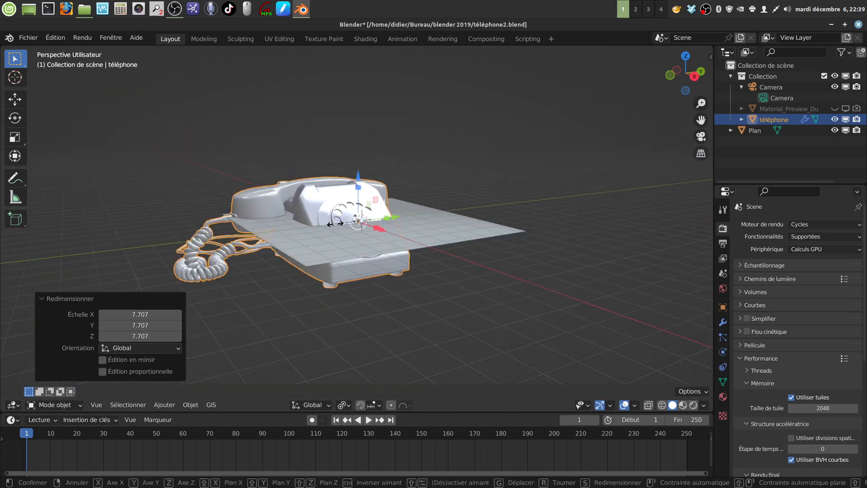
Step: Scale the telephone down by a factor of about 0.306, and enlarge it again by about 8.351
key(s)
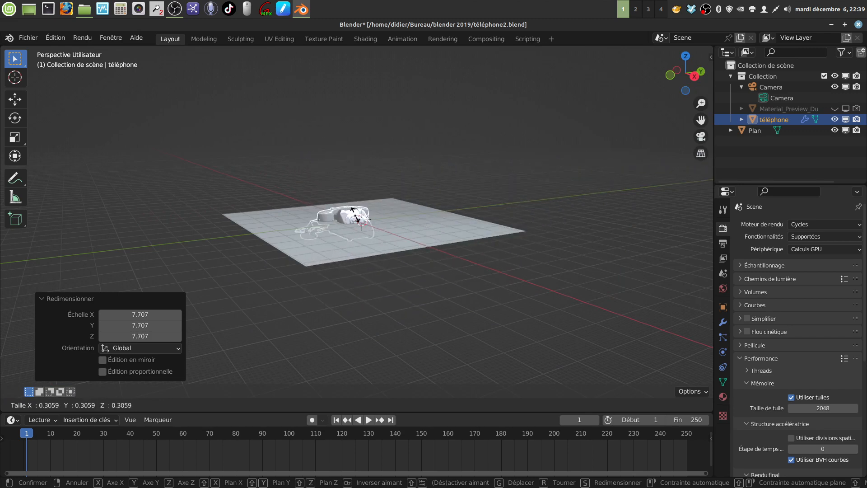
click(355, 216)
key(s)
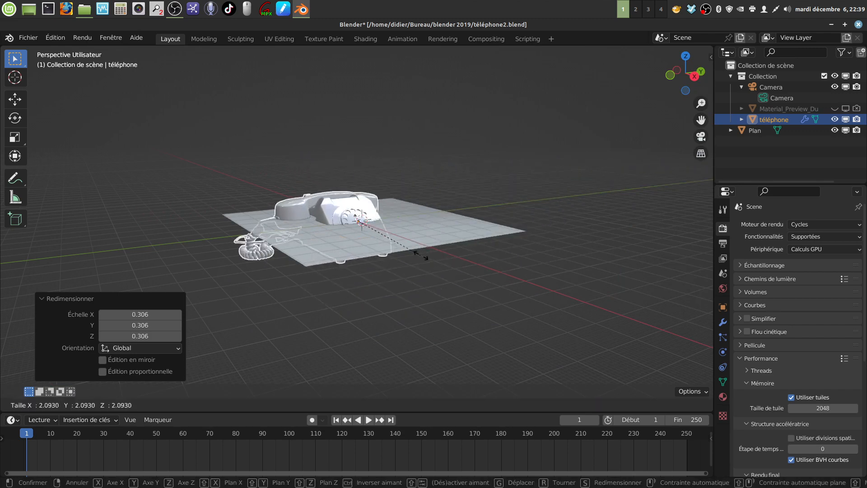
click(620, 310)
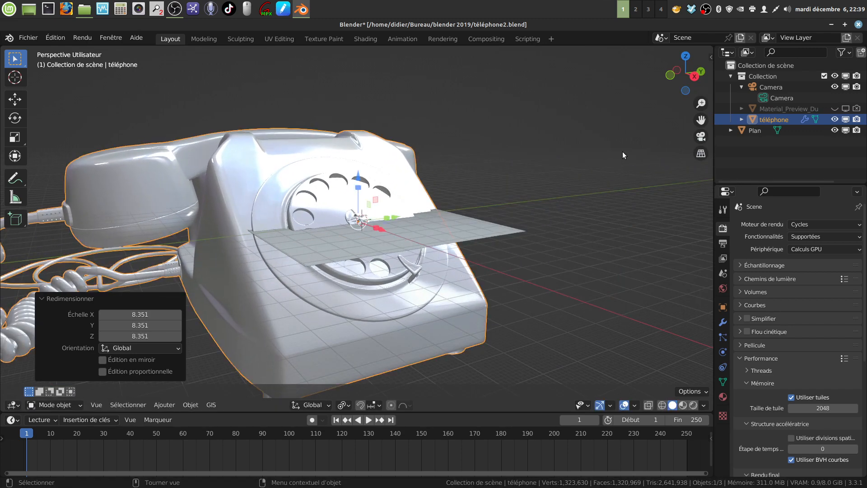
Step: Deselect and reselect the enlarged telephone, and show its transform values to check its scale and dimensions
click(580, 199)
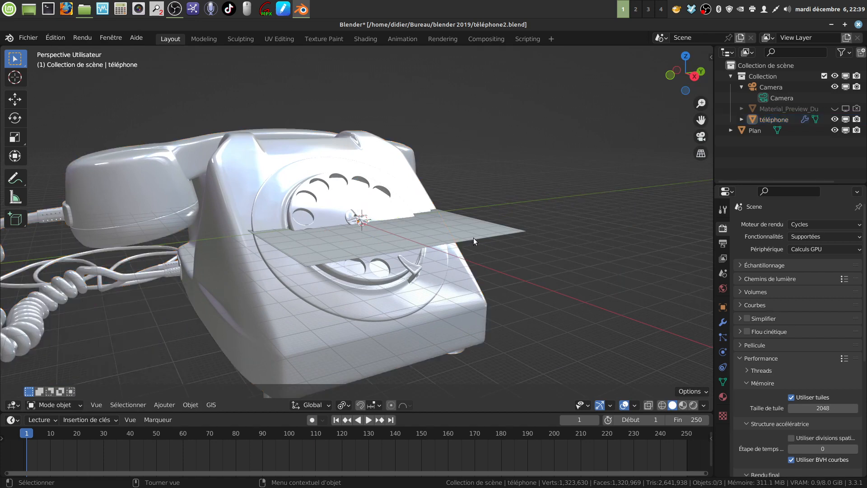
click(470, 281)
key(n)
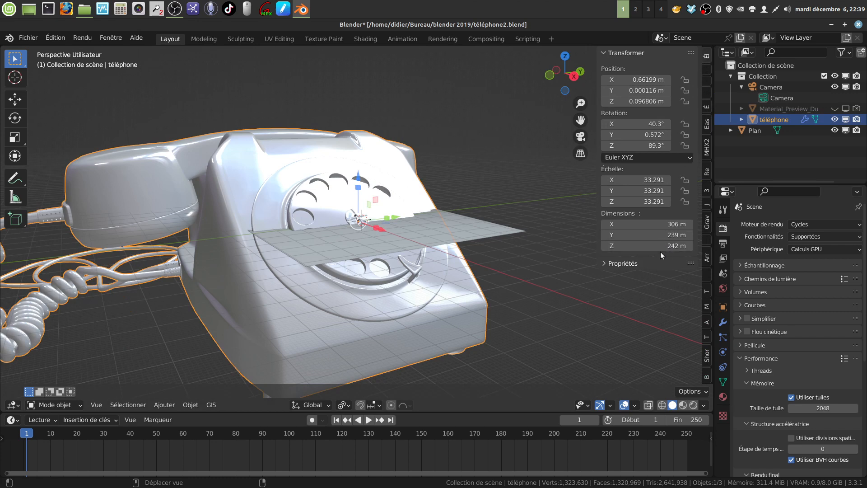
Step: In edit mode, move a vertex on the side of the telephone's handset about 0.651 m along Y, and return to object mode
scroll(469, 261, down, 5)
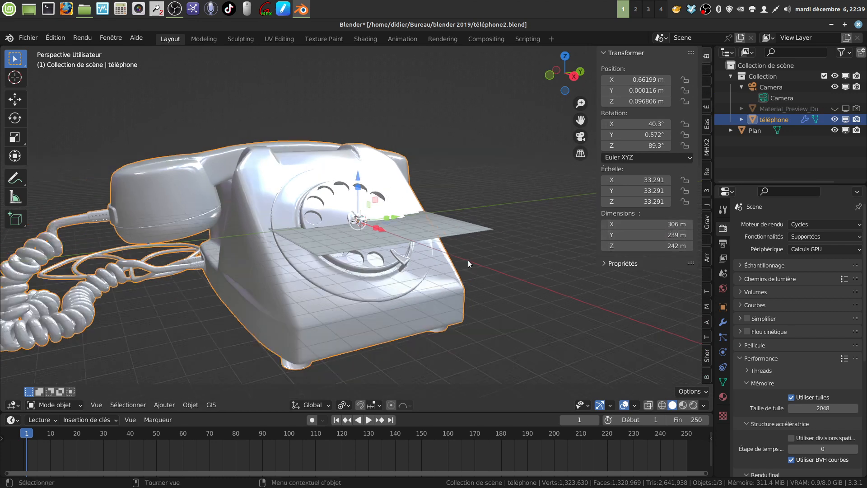
middle_drag(468, 260, 451, 286)
key(Tab)
middle_drag(389, 314, 439, 261)
scroll(438, 261, up, 5)
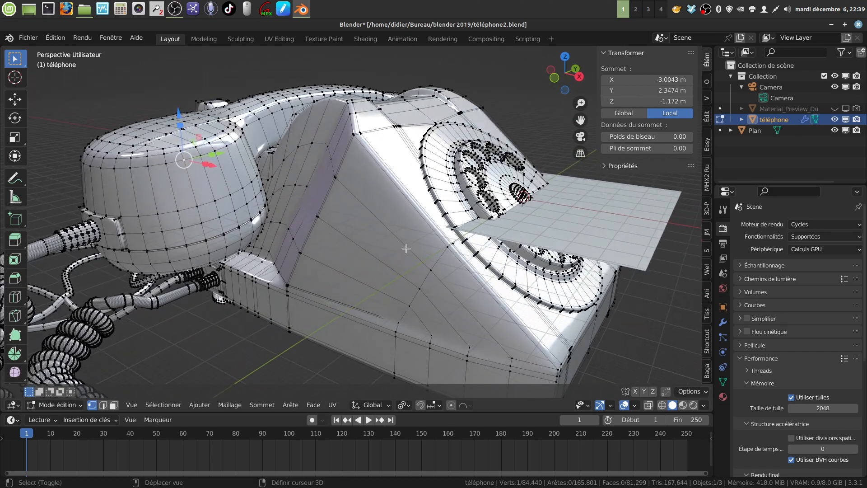
click(209, 255)
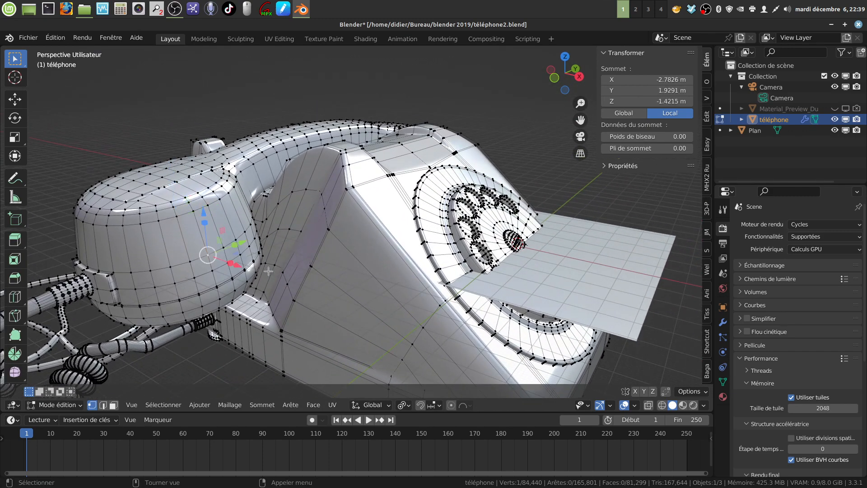
drag(251, 243, 223, 261)
scroll(262, 267, down, 4)
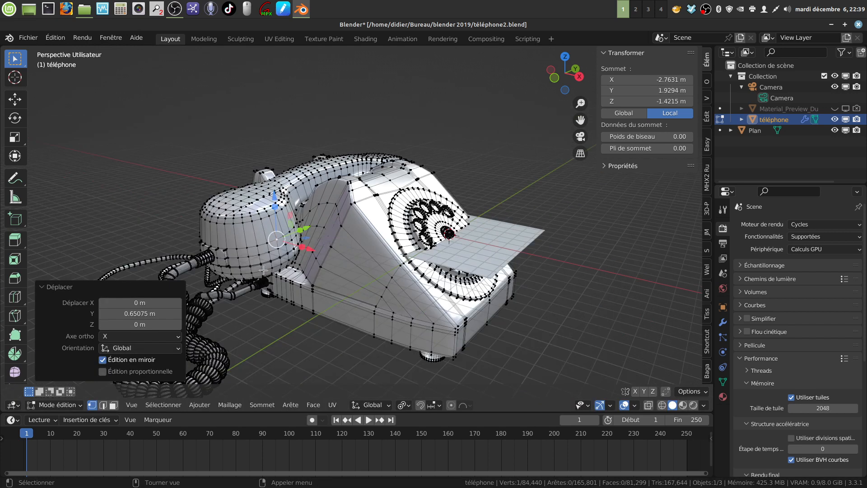
key(Tab)
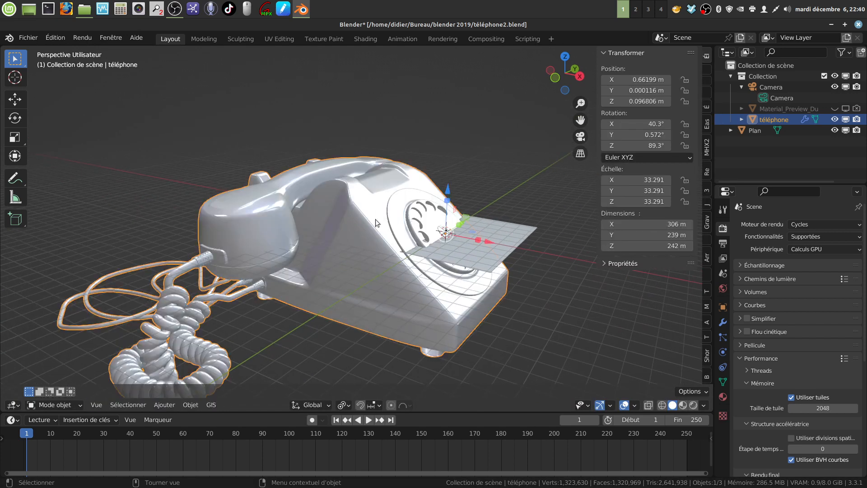
Step: Examine the enlarged telephone from several angles and distances in object mode
scroll(320, 294, down, 2)
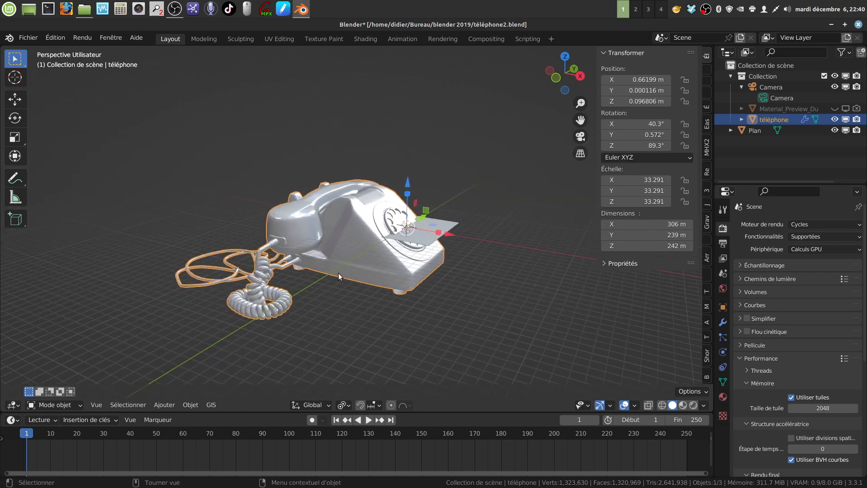
scroll(341, 251, up, 3)
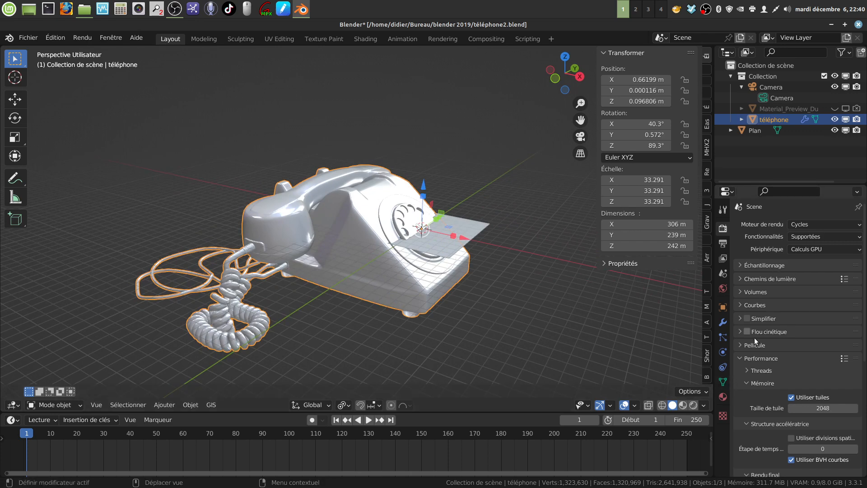
middle_drag(483, 278, 461, 270)
middle_drag(436, 193, 395, 260)
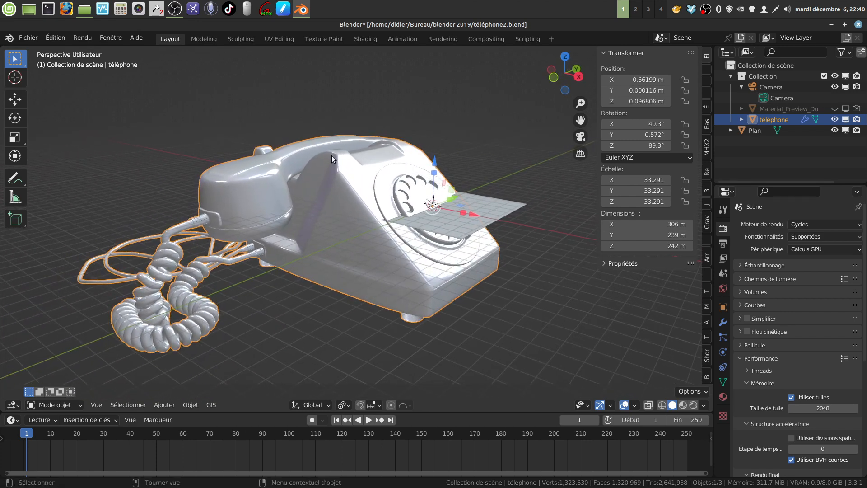
mouse_move(337, 216)
middle_down()
mouse_move(368, 197)
mouse_move(354, 225)
mouse_move(342, 215)
middle_up()
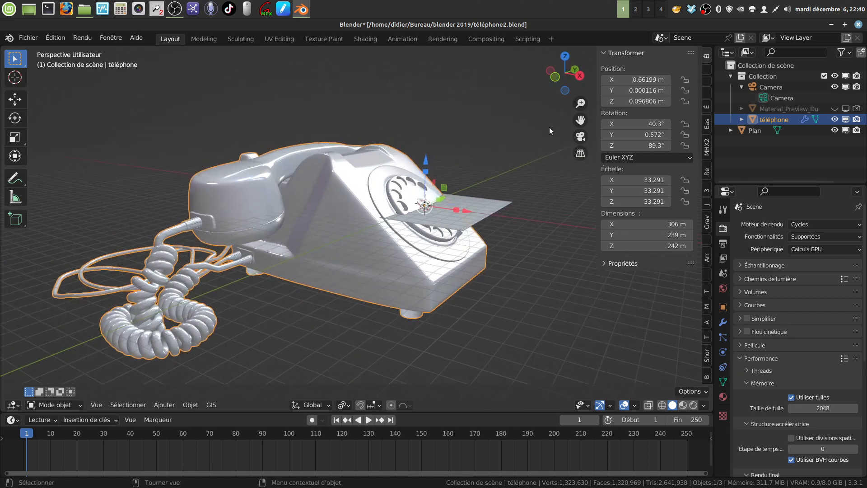
middle_drag(466, 208, 461, 214)
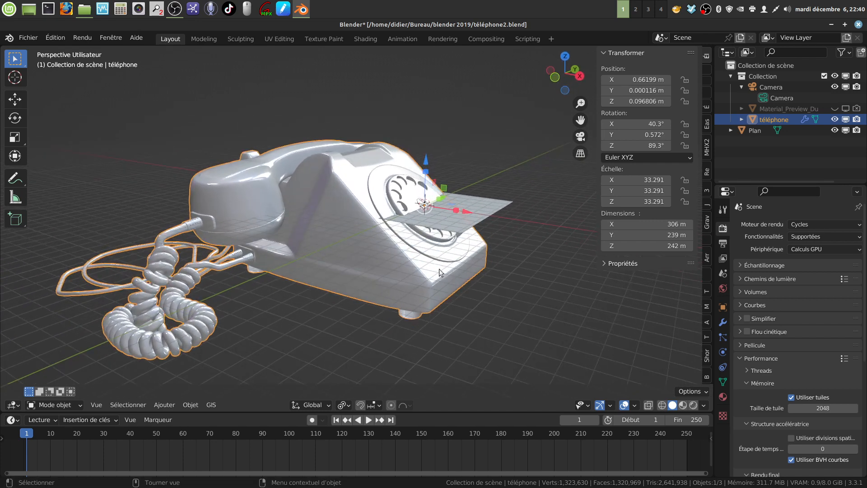
middle_drag(379, 275, 397, 280)
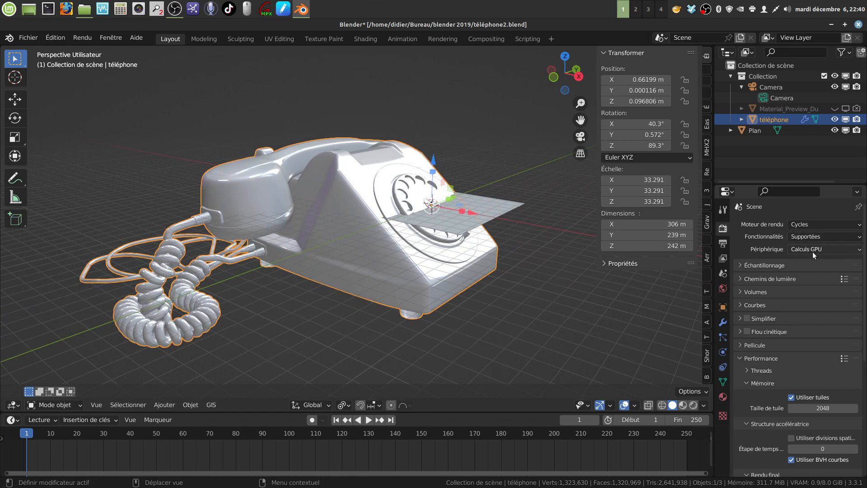
Step: Check the available render devices for Cycles, and show the System section of the Blender preferences
click(859, 251)
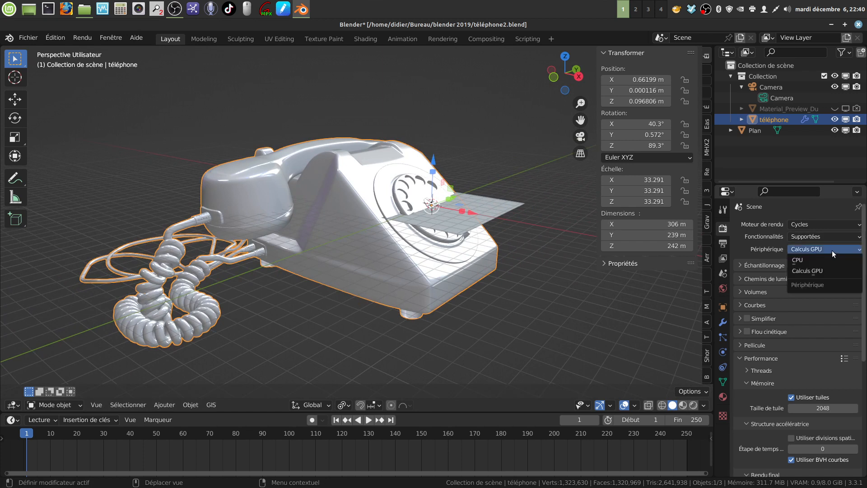
click(682, 289)
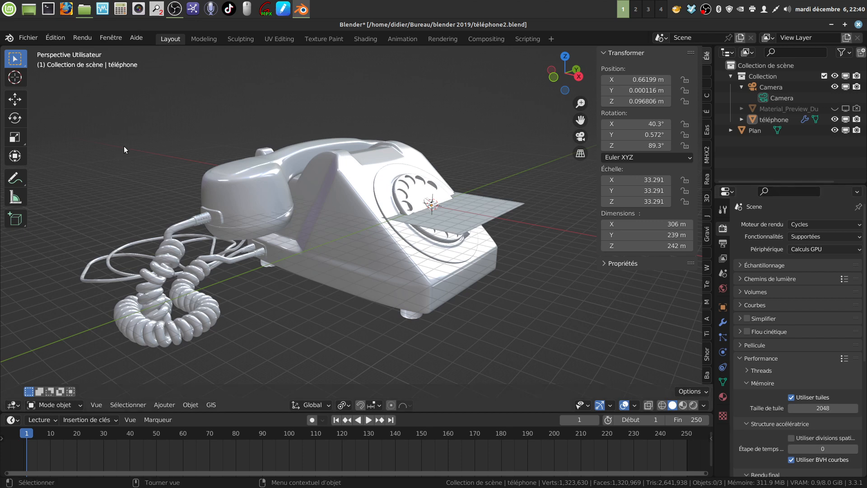
click(31, 38)
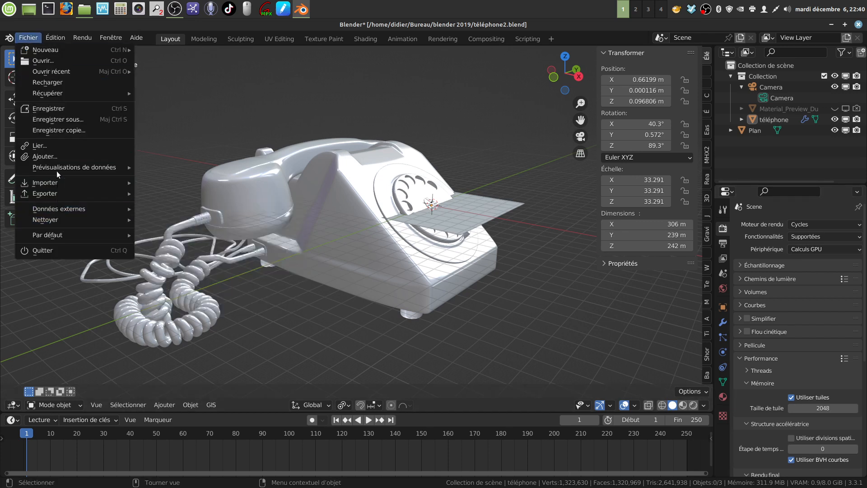
mouse_move(55, 39)
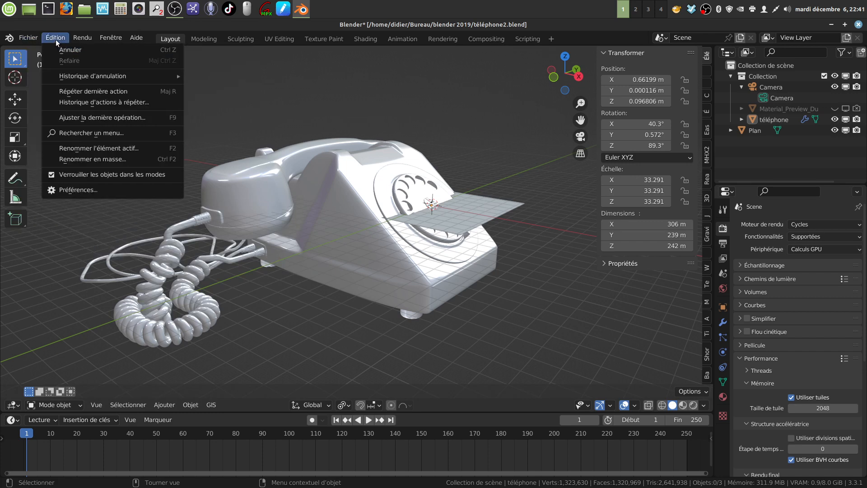
click(81, 190)
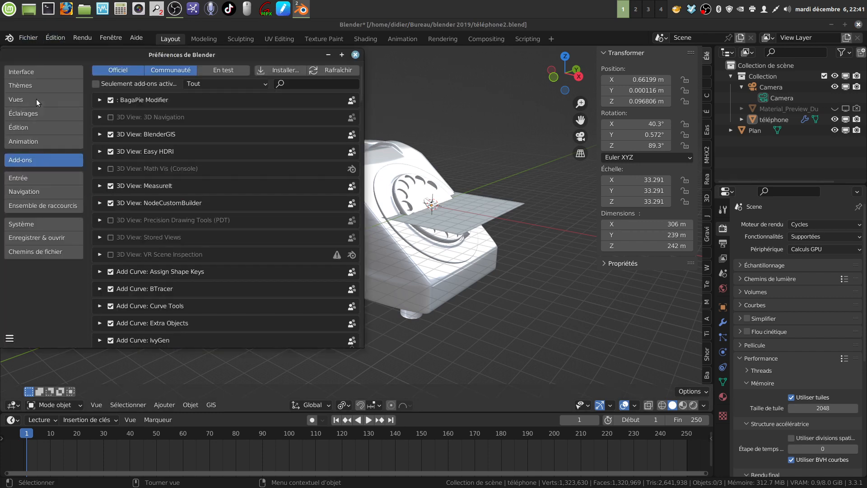
click(40, 223)
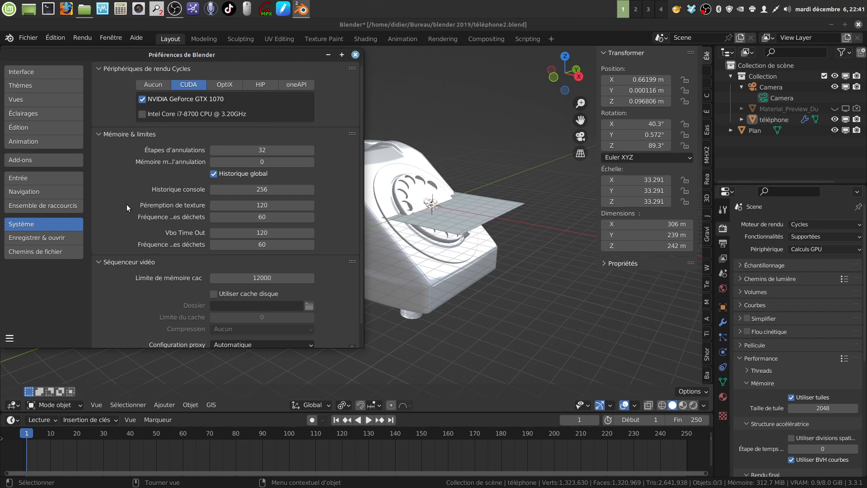
Step: Review the Cycles render device, memory limit and video sequencer settings, and close the preferences
scroll(145, 315, down, 1)
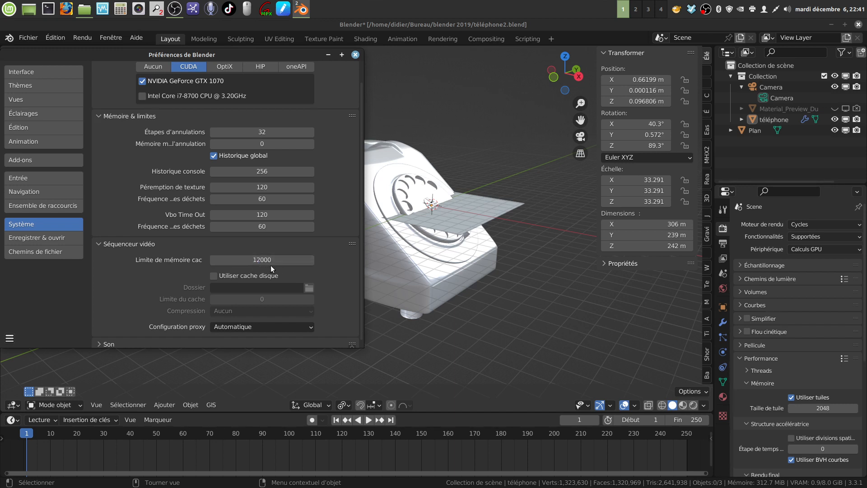
scroll(145, 292, down, 1)
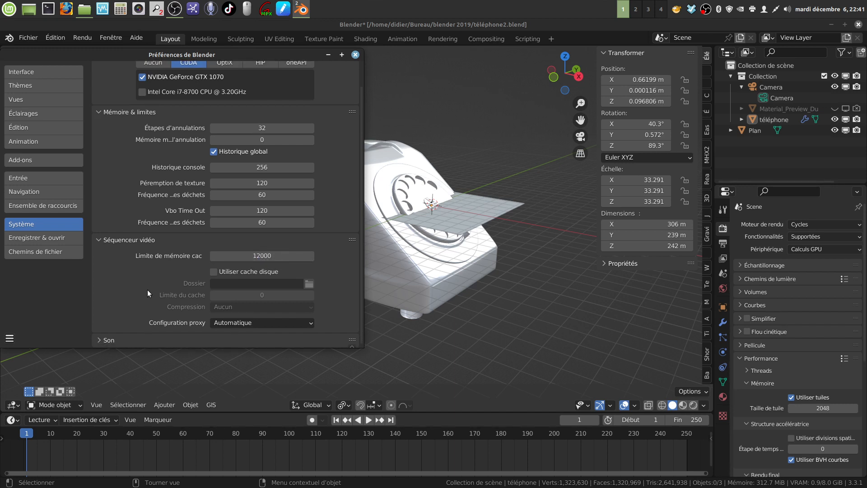
scroll(148, 292, up, 1)
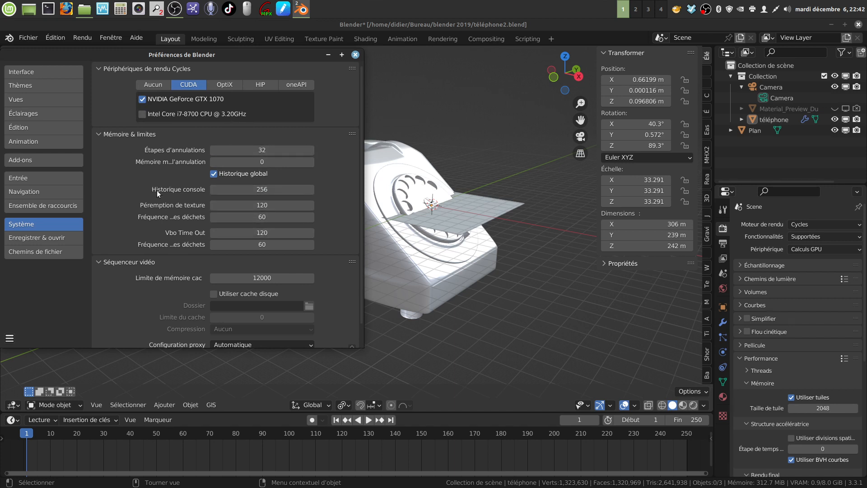
scroll(138, 308, down, 1)
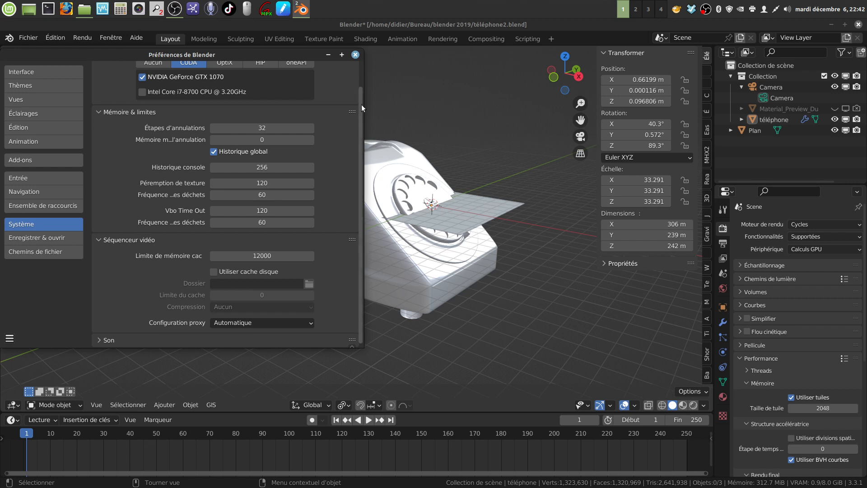
drag(362, 104, 360, 65)
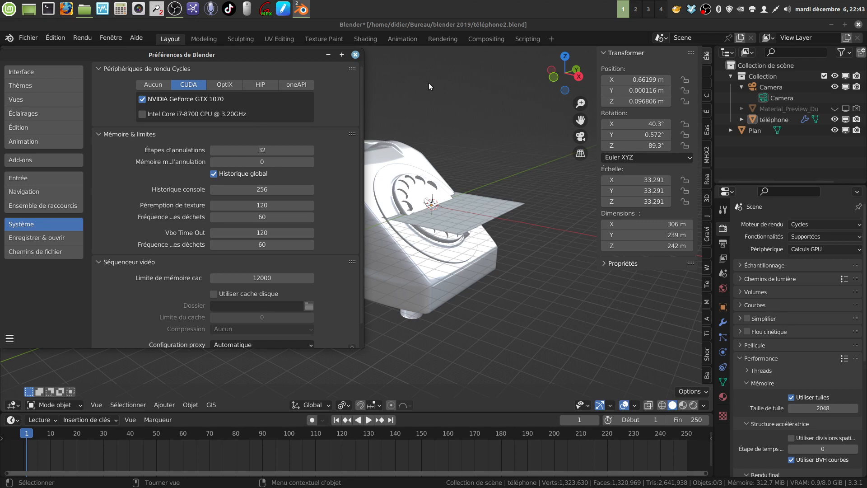
click(356, 56)
Step: Inspect the enlarged telephone in perspective and in the orthographic front view
scroll(519, 174, up, 4)
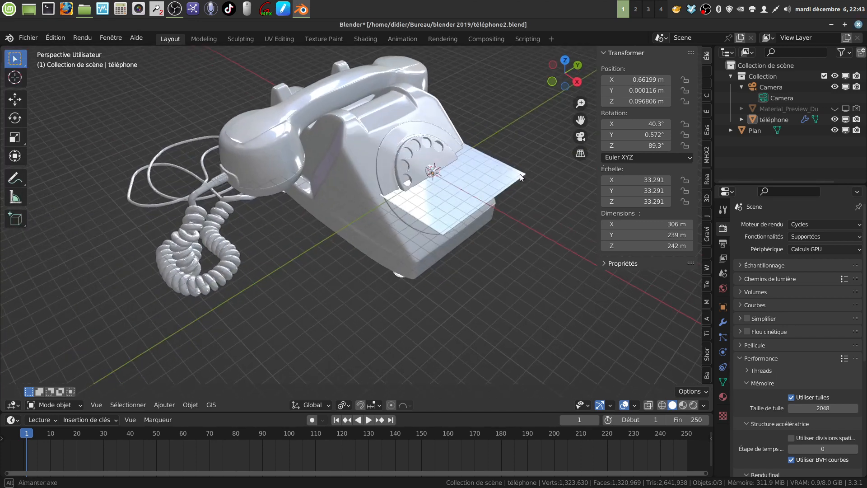
middle_drag(498, 189, 450, 186)
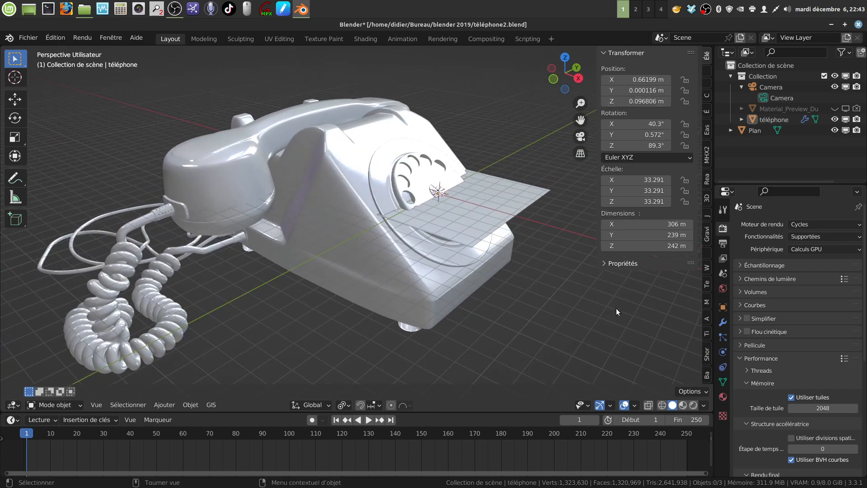
middle_drag(358, 189, 373, 209)
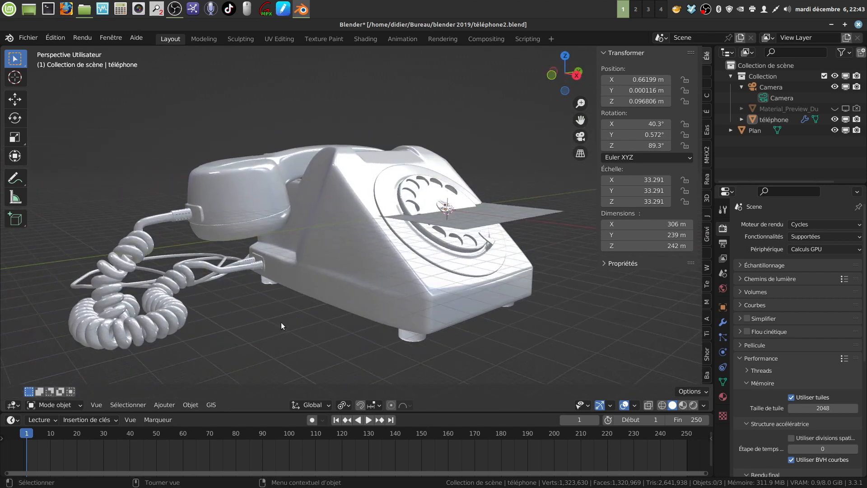
key(KP_1)
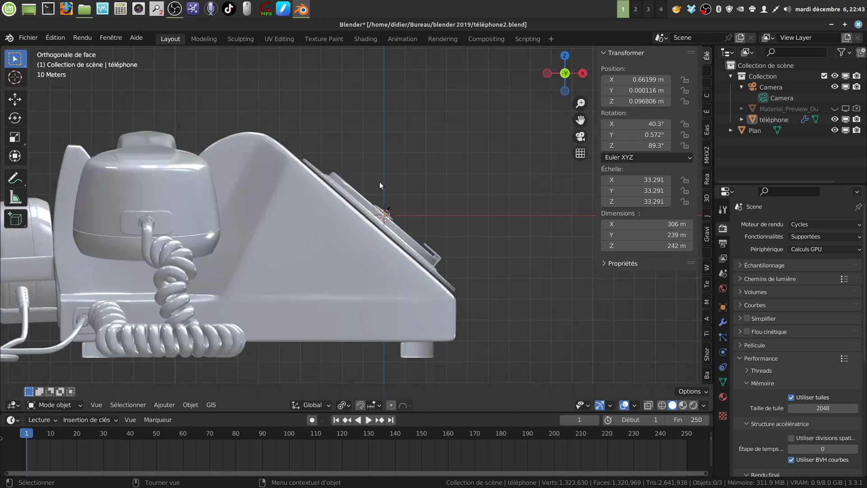
scroll(380, 183, up, 2)
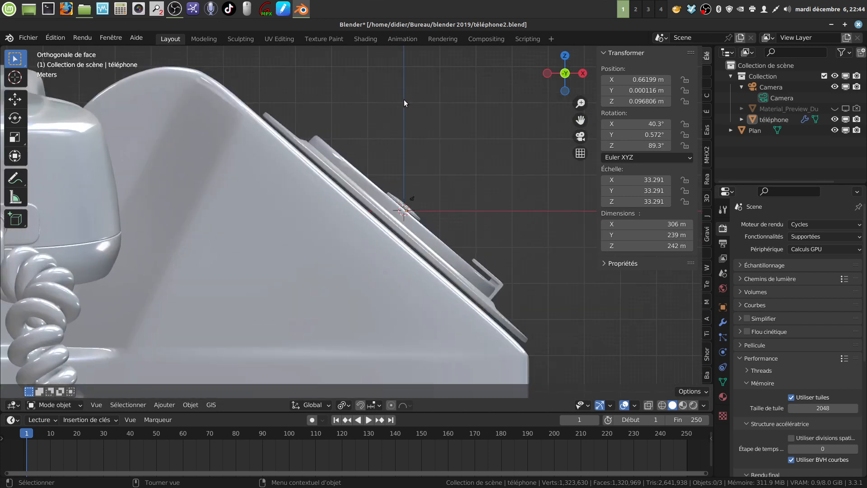
scroll(404, 103, down, 4)
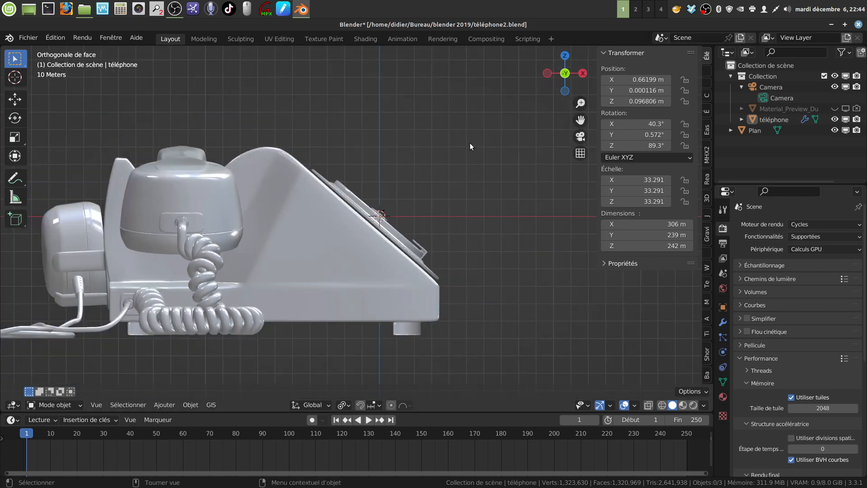
middle_drag(470, 143, 506, 156)
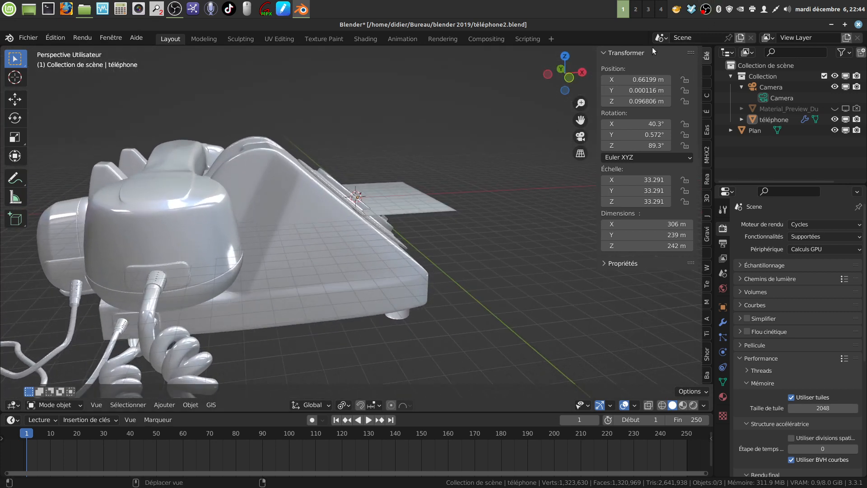